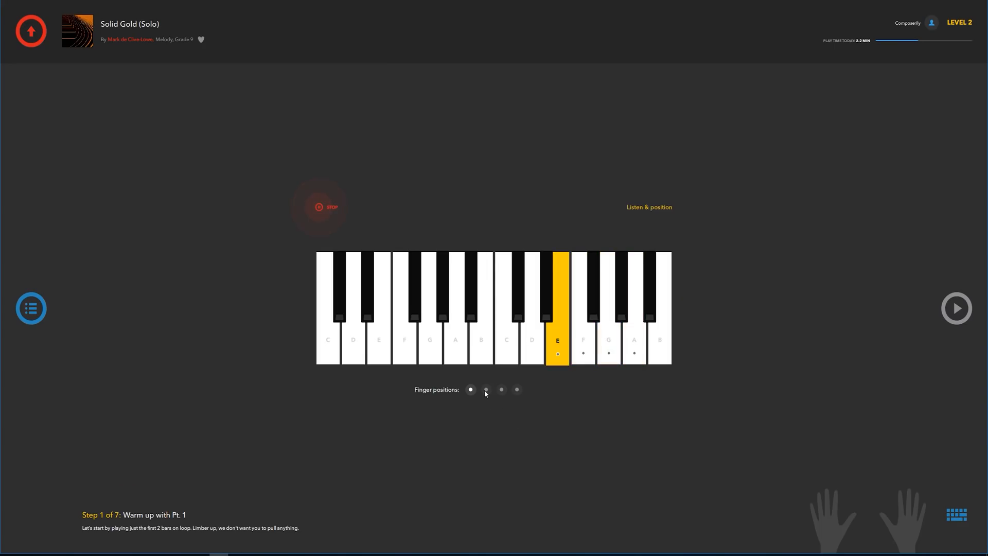
Show the list of practice steps for the Solid Gold (Solo) lesson and close it again
left_click(31, 307)
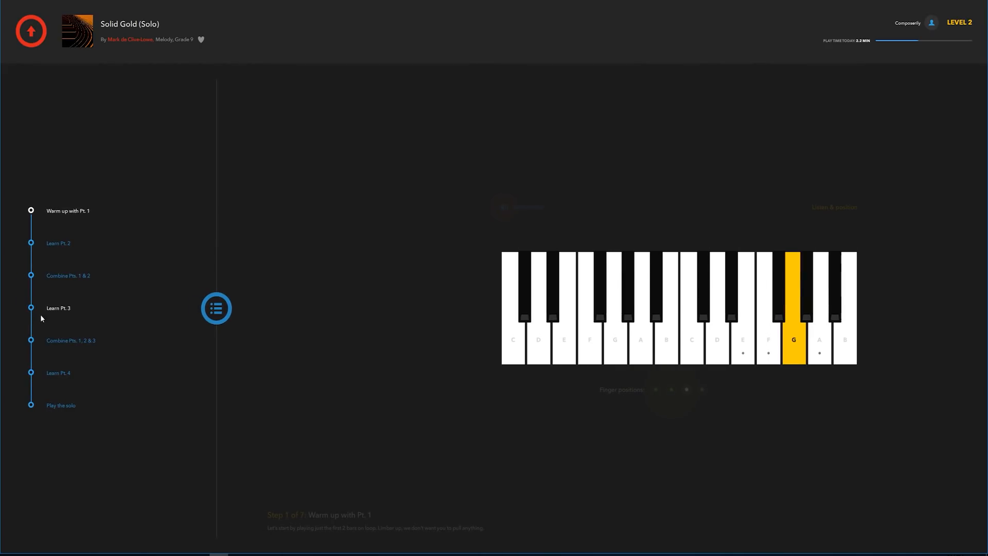
left_click(84, 369)
left_click(221, 312)
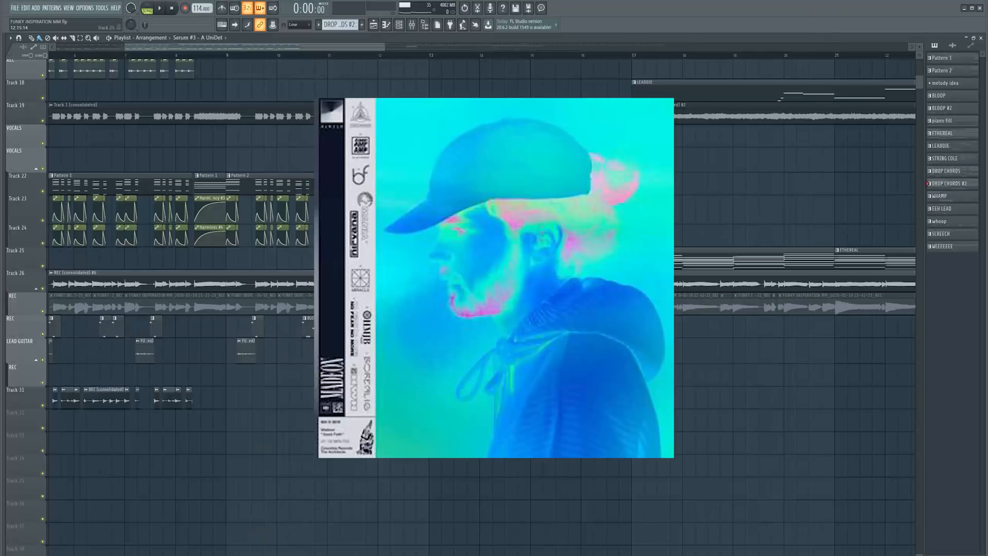
In FL Studio, show the lead guitar's Scarlett Gate and Toneforge Guilty Pleasure effects from the mixer, including the amp's cabinet section
key("F9")
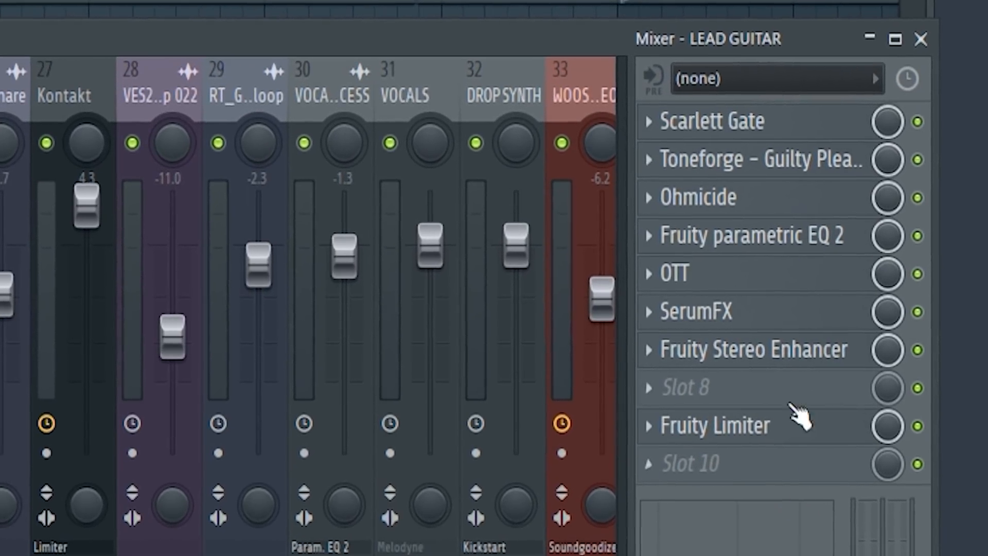
left_click_drag(94, 85, 239, 222)
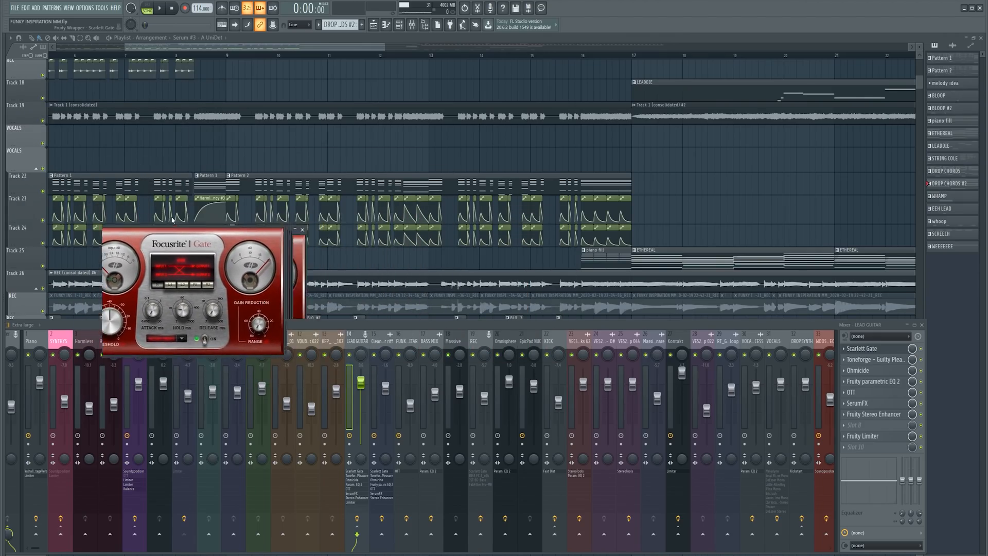
left_click(873, 359)
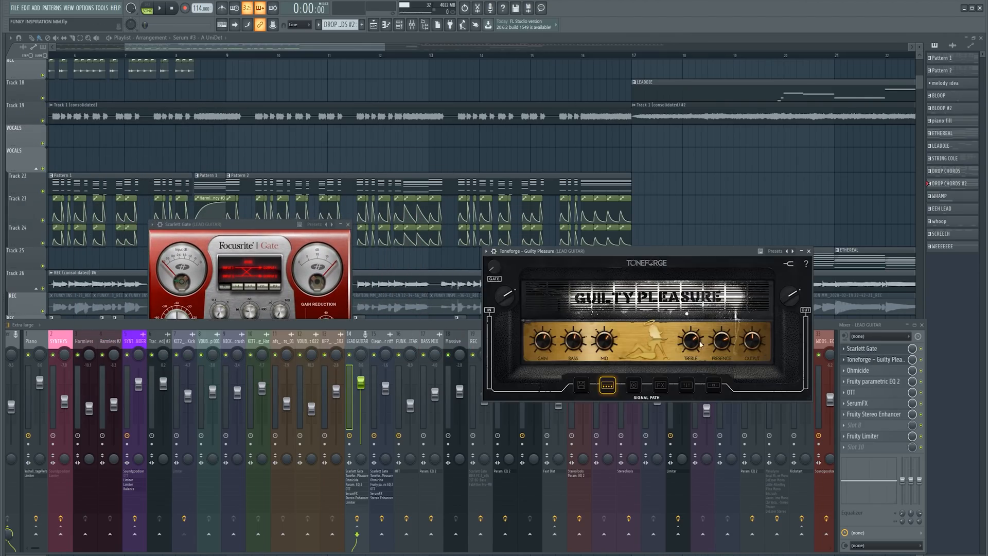
left_click(634, 386)
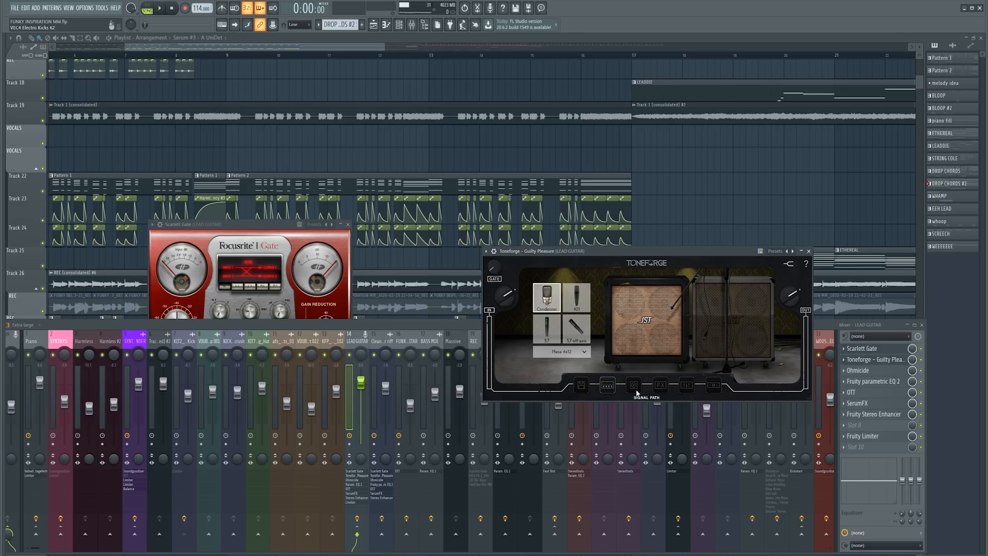
left_click(646, 397)
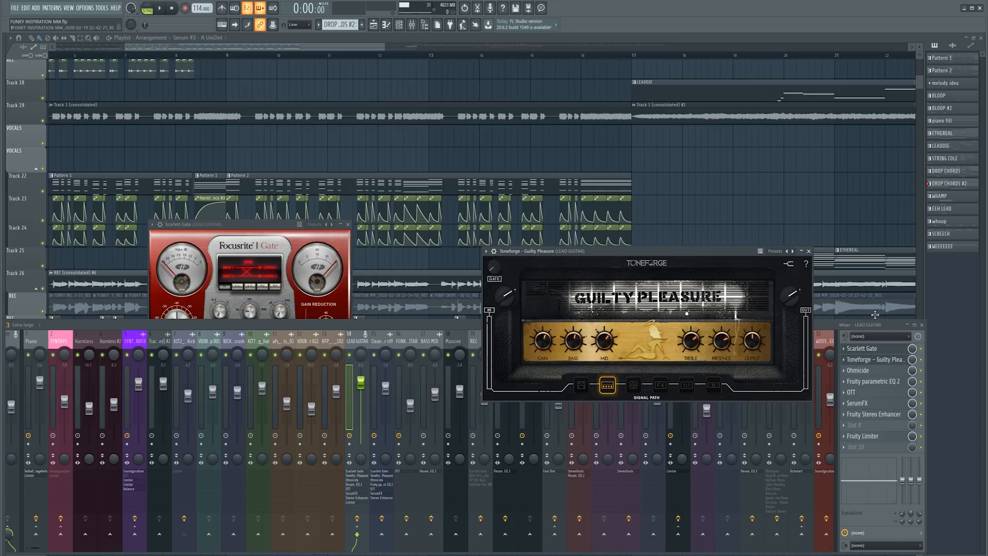
Arrange the lead guitar's effect windows so SerumFX no longer covers Ohmicide, and close all the plugin windows after listening
left_click(925, 386)
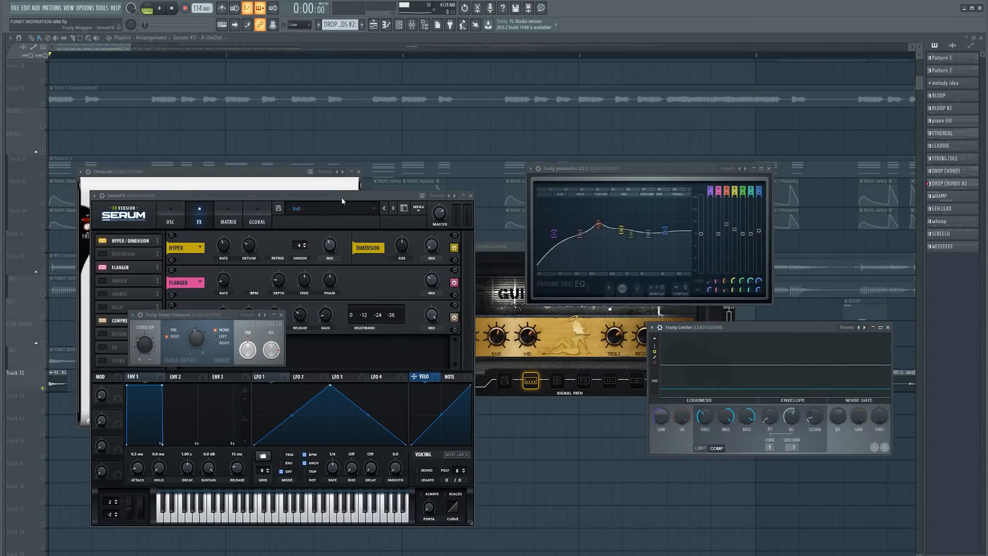
left_click_drag(341, 198, 672, 190)
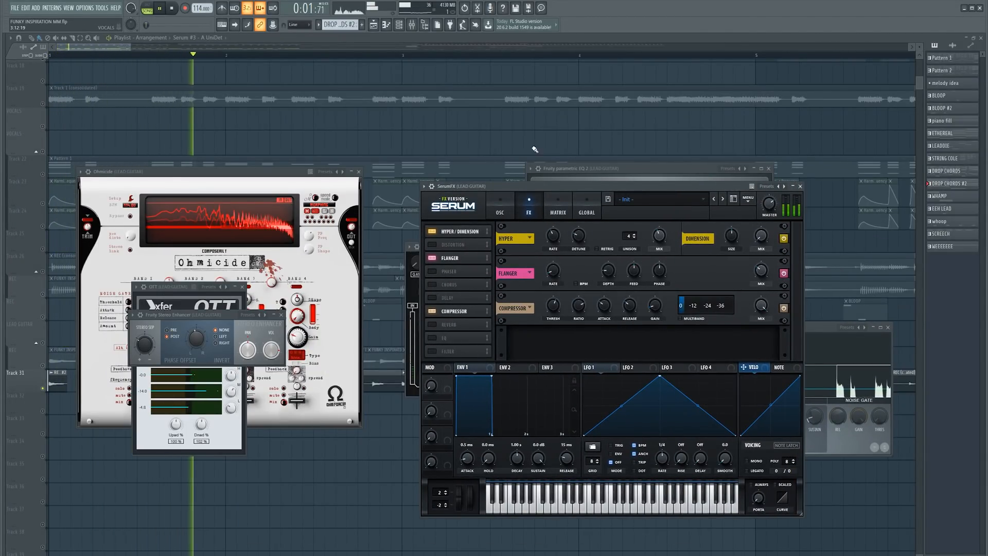
key("F12")
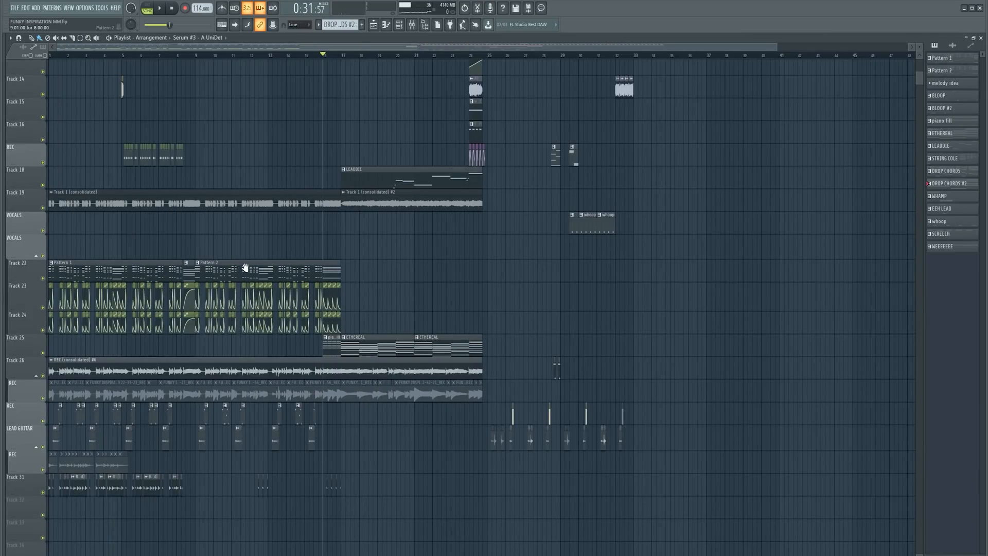
Play the intro drums with the kick track isolated, adding the two layered snare tracks one at a time
left_click_drag(244, 268, 477, 119)
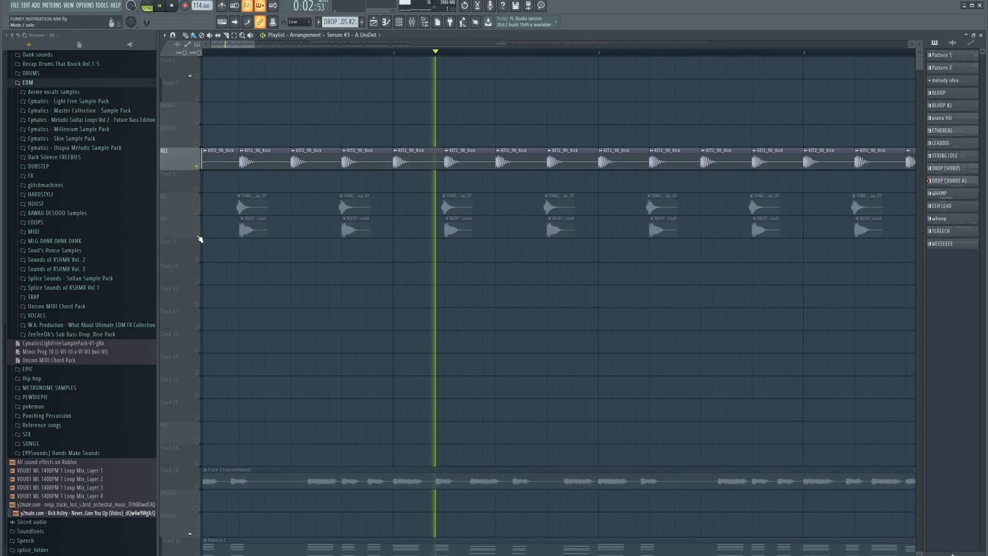
left_click_drag(552, 314, 324, 321)
scroll(549, 319, "down", 2)
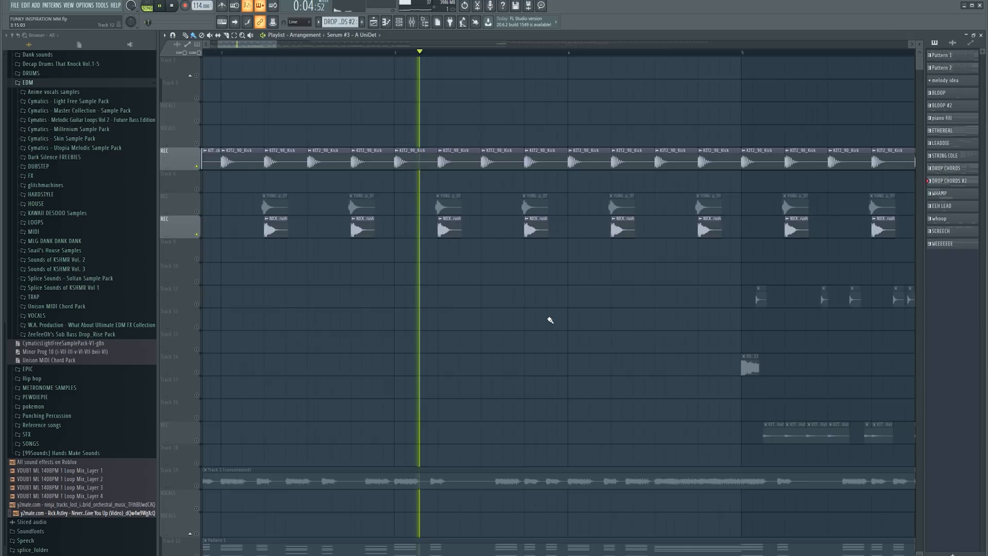
scroll(381, 291, "up", 3)
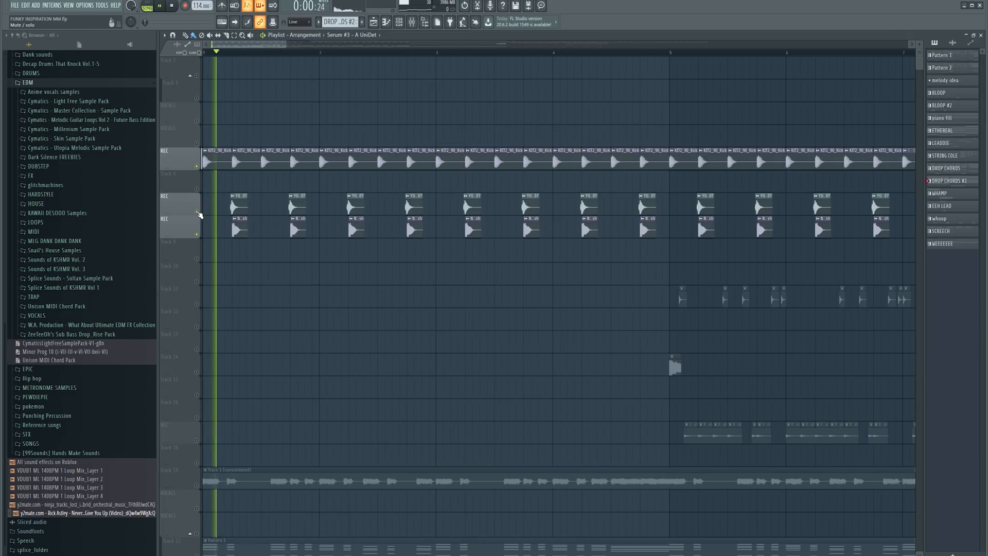
scroll(302, 286, "up", 3)
scroll(547, 309, "down", 2)
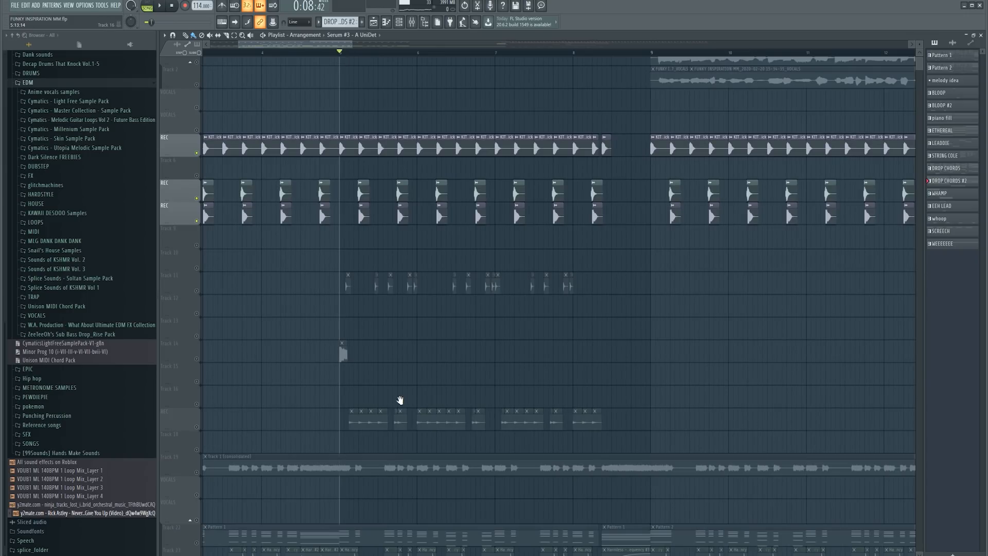
Unmute the VDUB3 hit on Track 14, the Track 11 percussion and the KIT7_Long_Hat track, and listen to them with the drums
left_click_drag(400, 401, 441, 364)
scroll(388, 351, "up", 4)
left_click(196, 323)
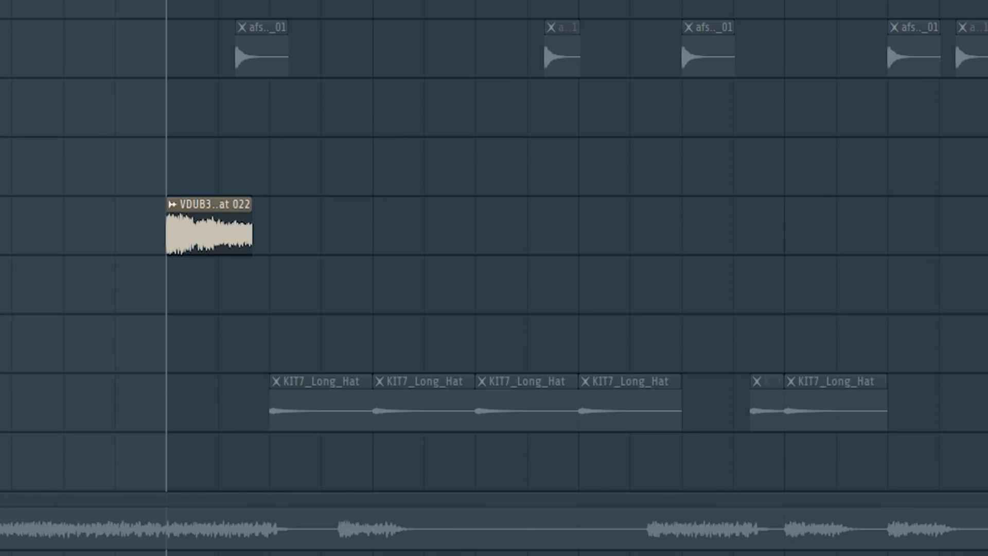
scroll(492, 348, "down", 3)
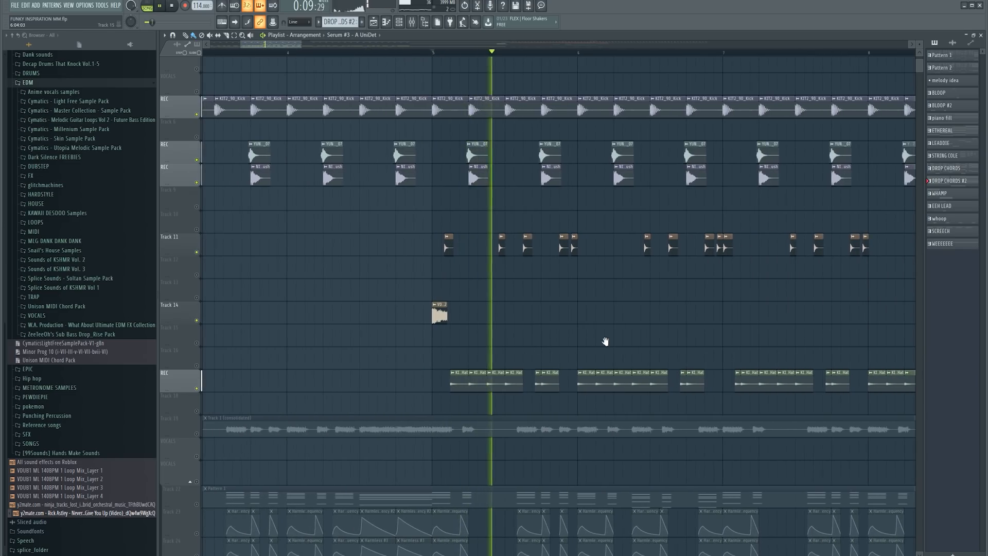
left_click_drag(606, 342, 471, 352)
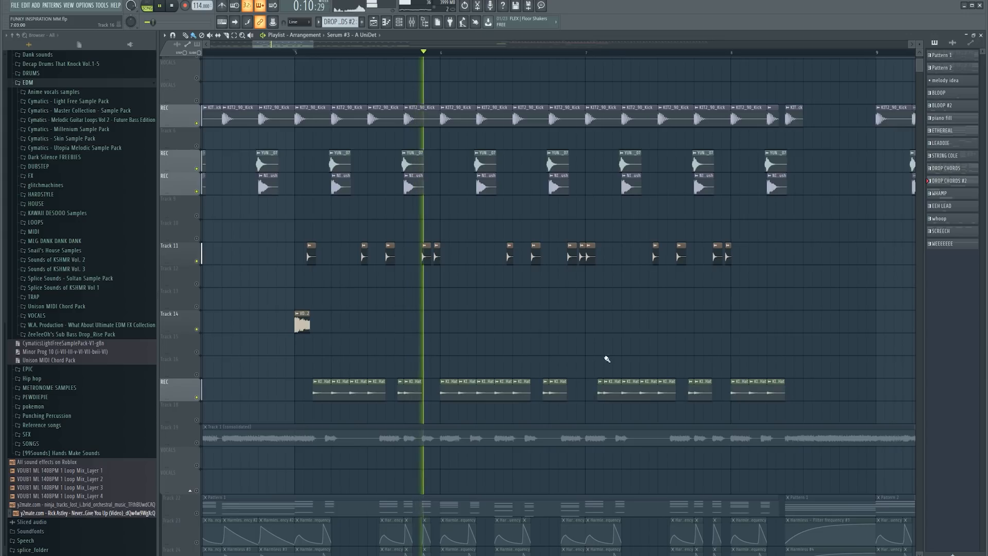
scroll(607, 359, "down", 2)
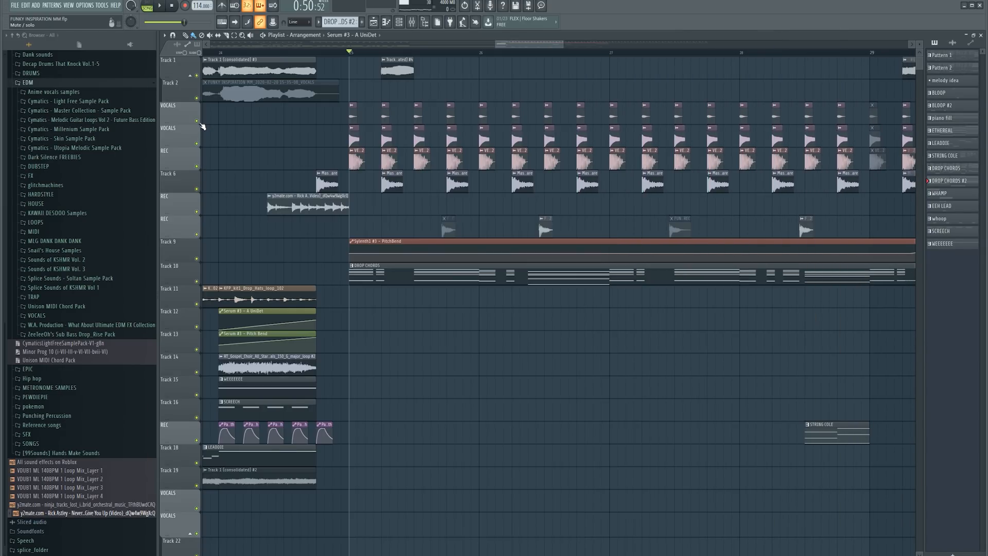
Solo the first VOCALS drum track at the drop, play it, and add the second VOCALS track and the electro kick track
right_click(202, 124)
scroll(270, 190, "up", 3)
key("space")
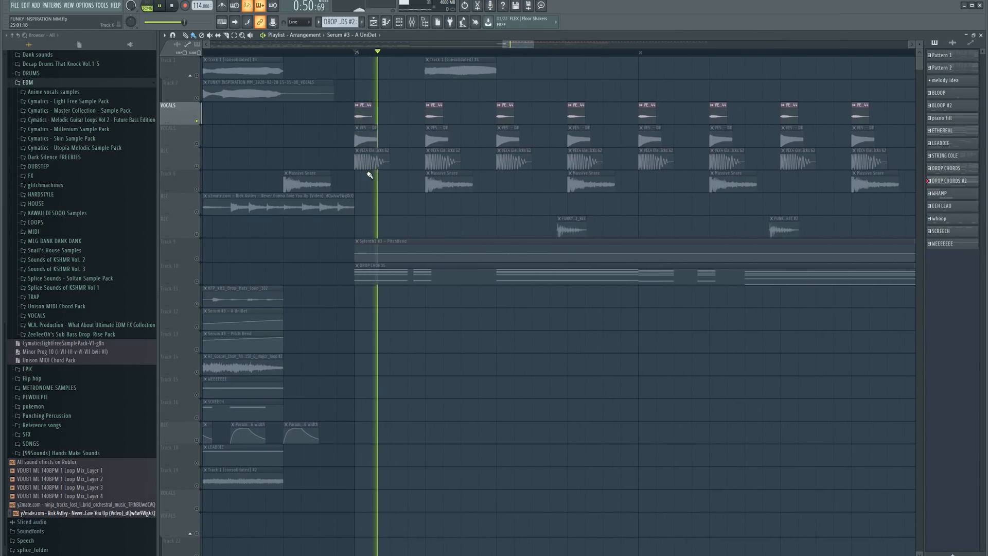
left_click(197, 144)
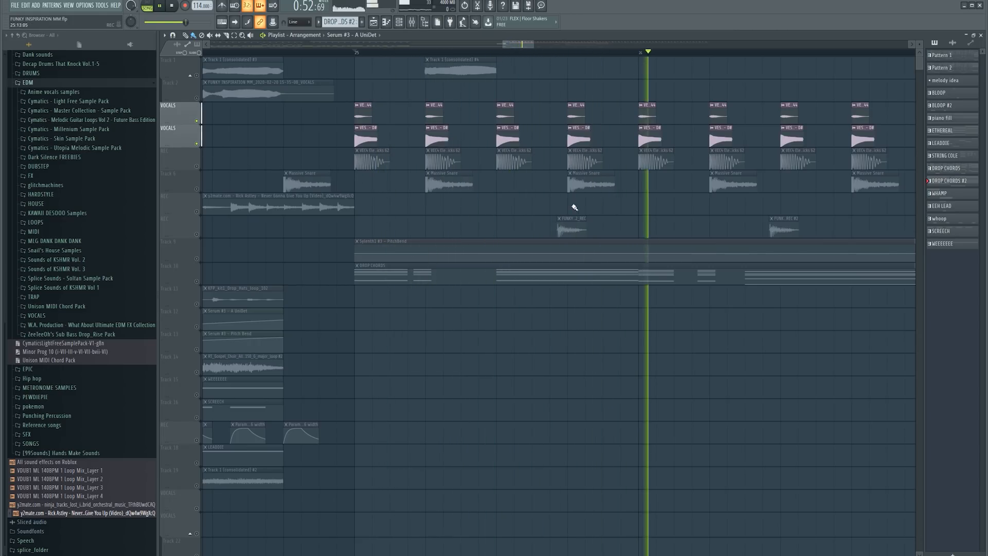
left_click(196, 166)
Listen to the drop drums with the VES2 Loop 022 on Track 11, and review the rest of the drum arrangement
scroll(619, 220, "down", 3)
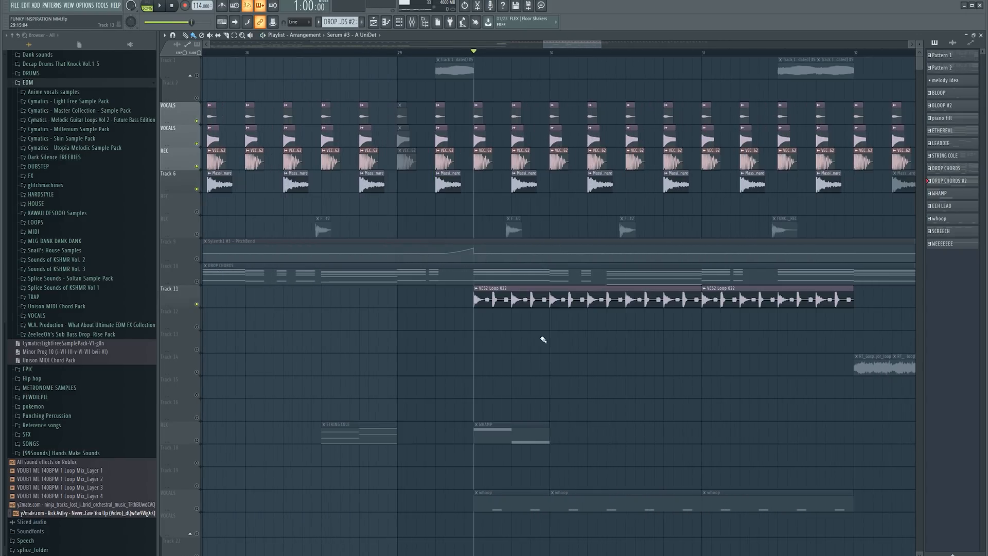
key("space")
left_click_drag(685, 353, 418, 353)
scroll(421, 353, "down", 3)
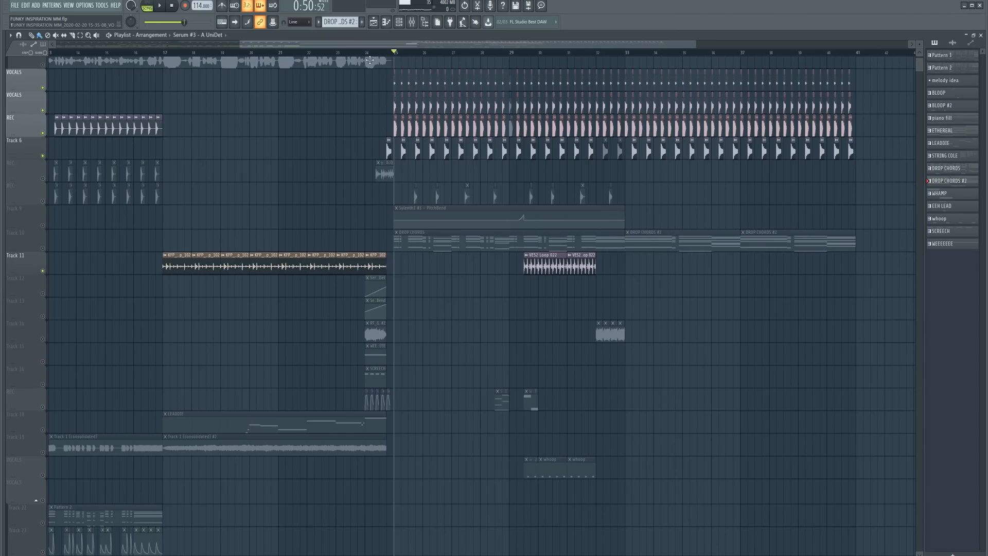
Audition the Rick Astley sample just before the drop and restore all muted playlist tracks
scroll(400, 337, "up", 5)
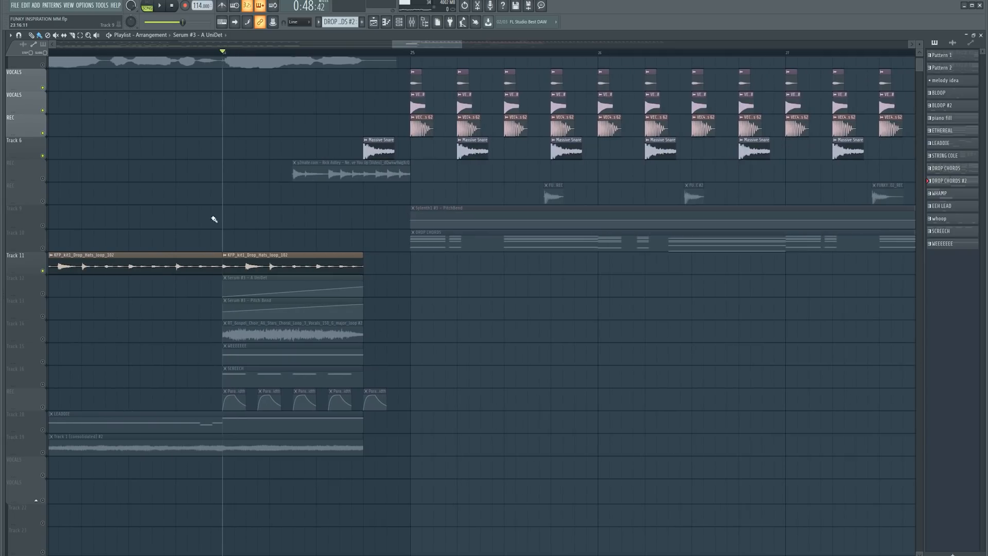
right_click(43, 180)
scroll(378, 227, "up", 2)
left_click_drag(378, 226, 504, 270)
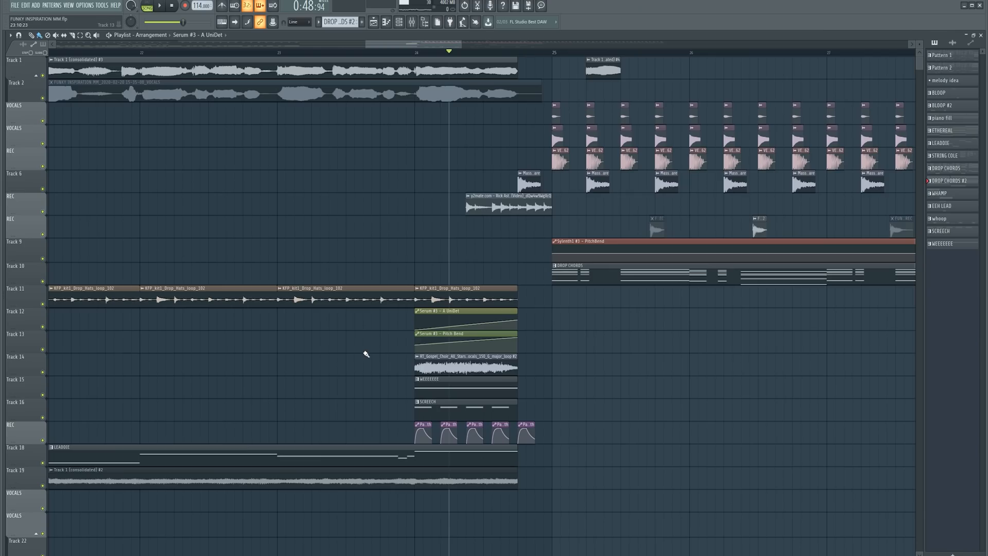
Isolate the SCREECH pattern on Track 16 and its parametric EQ automation in the build-up to listen to them
left_click_drag(366, 354, 305, 243)
scroll(399, 354, "up", 3)
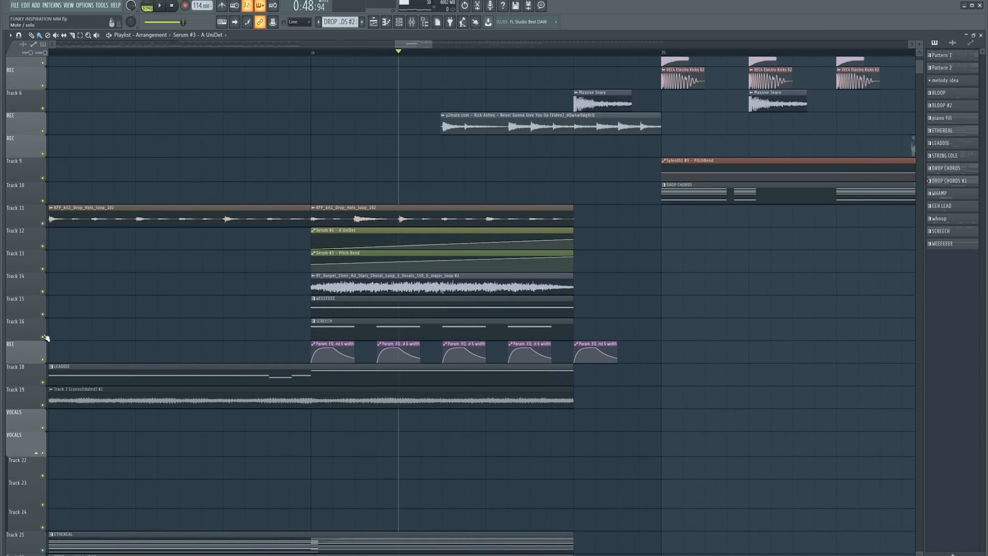
right_click(44, 337)
left_click_drag(257, 340, 245, 315)
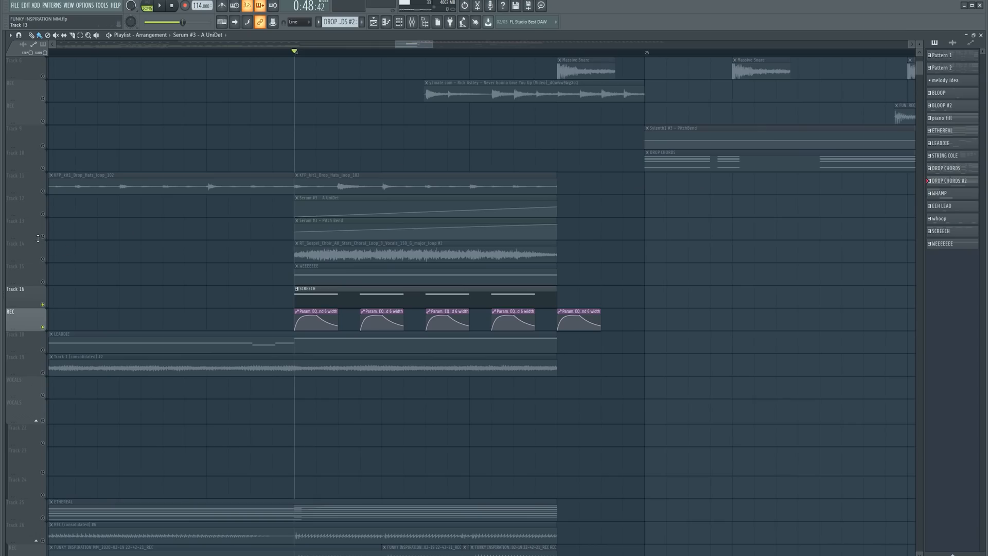
right_click(43, 227)
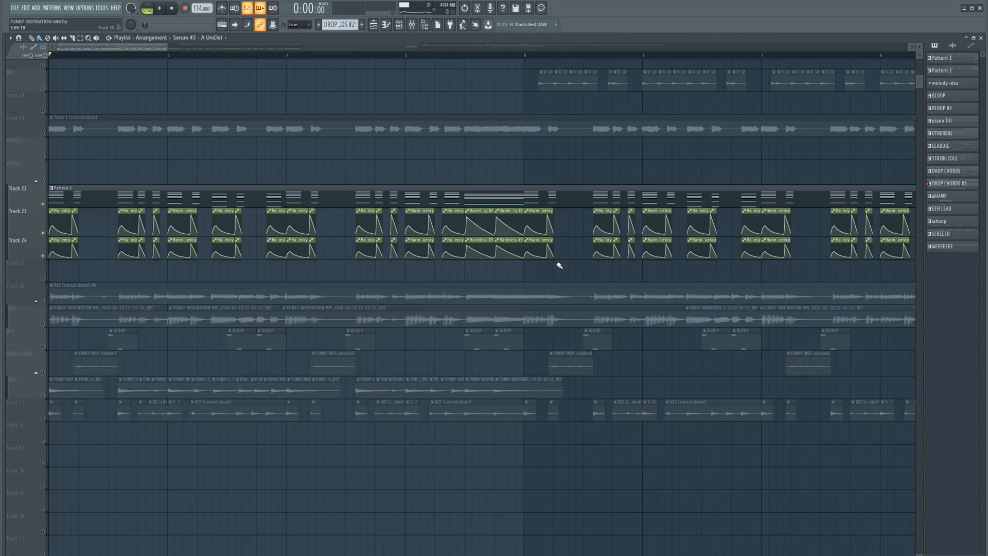
Open Pattern 1 from Track 22 in the piano roll and examine the Harmless chord notes
key("F6")
left_click_drag(411, 56, 423, 133)
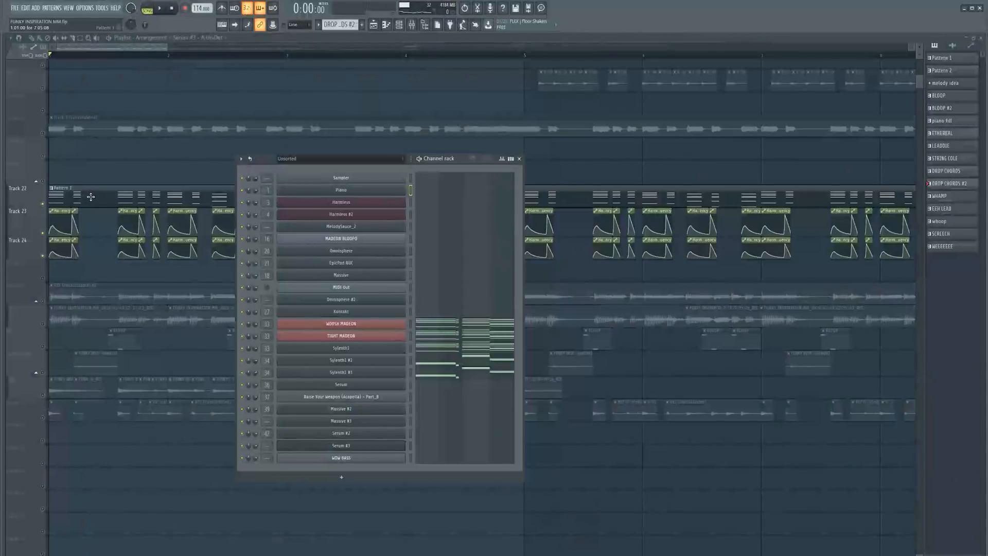
double_click(90, 196)
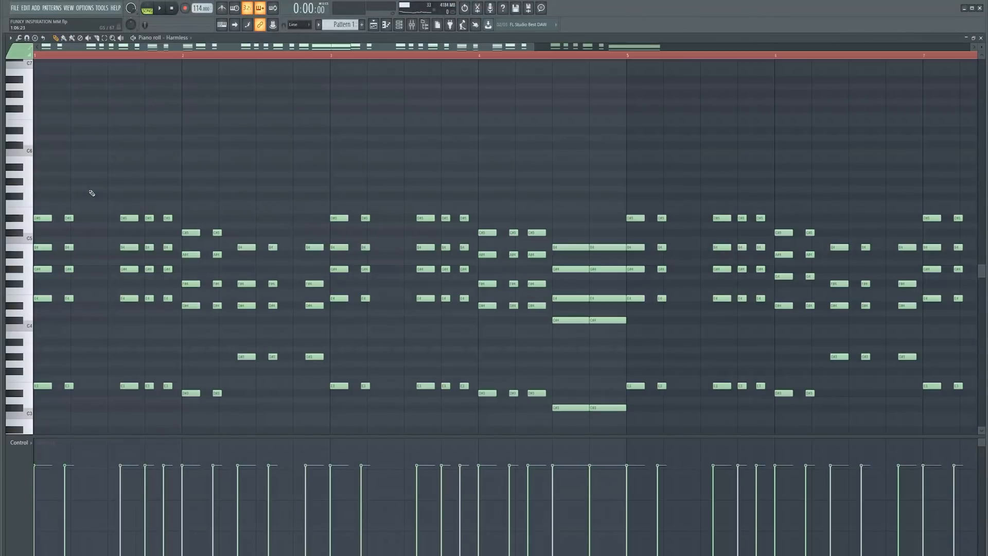
scroll(91, 193, "down", 2)
left_click_drag(38, 166, 263, 163)
left_click_drag(268, 70, 560, 76)
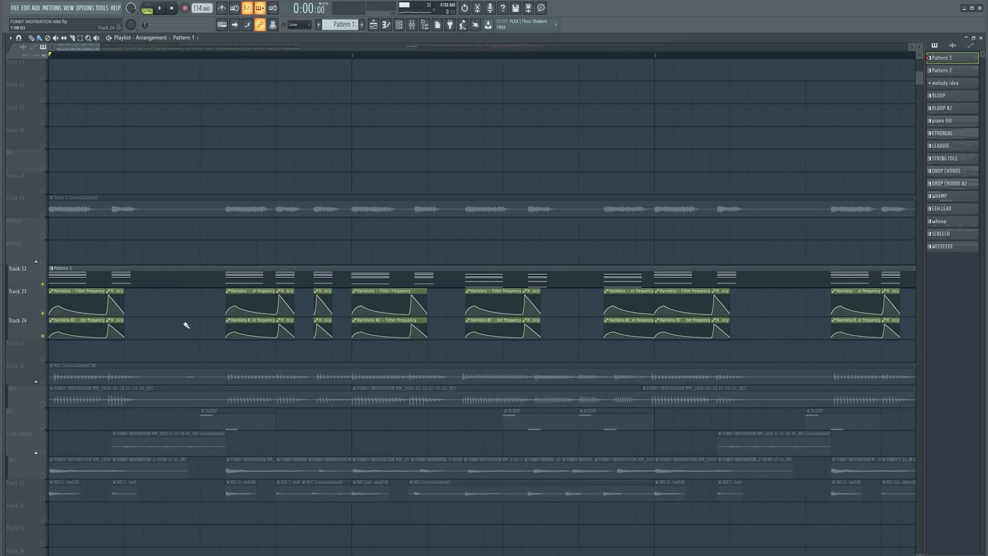
Solo Track 22 and inspect the Harmless and Harmless #2 synths from the channel rack
right_click(45, 284)
key("F6")
left_click(655, 216)
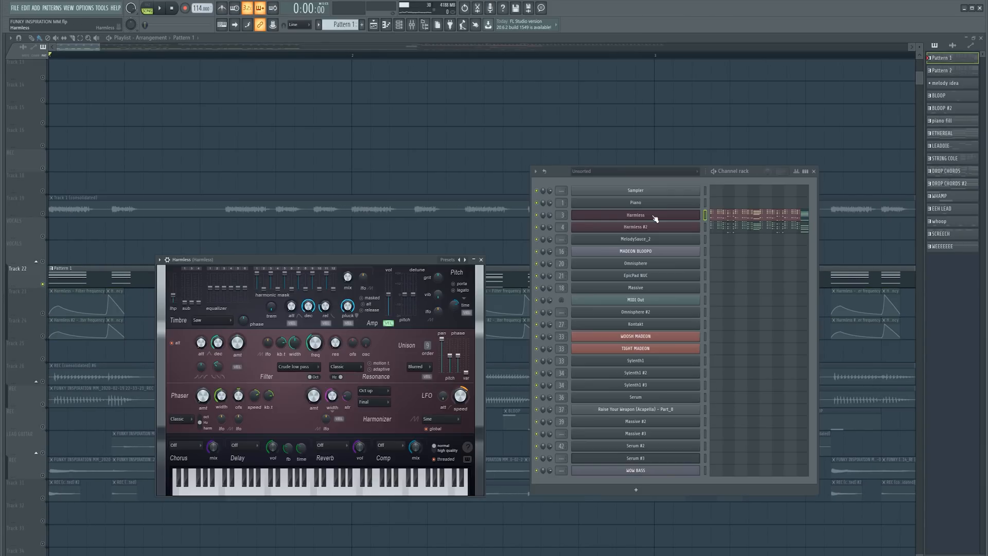
left_click_drag(339, 266, 331, 221)
left_click(636, 228)
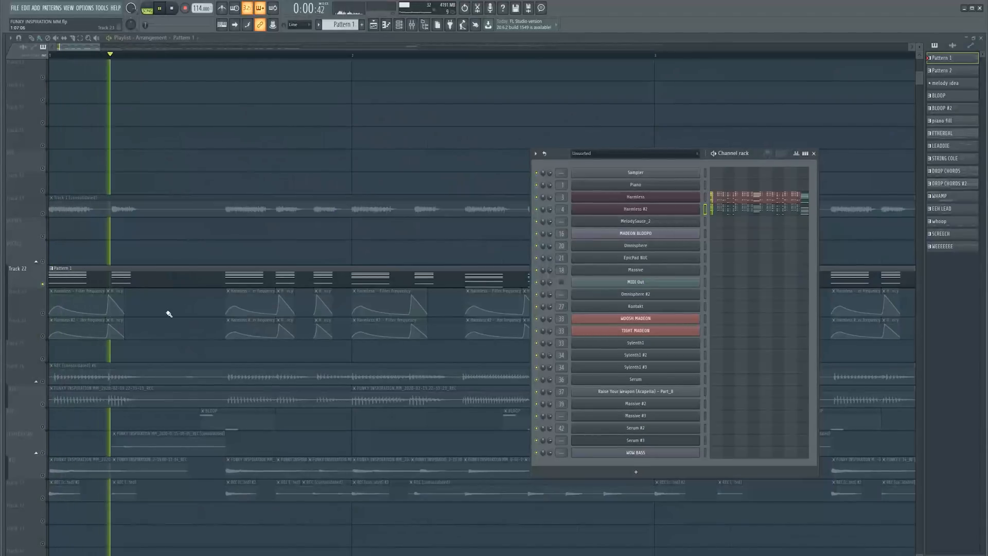
Listen to Pattern 1 without its filter automation, stop playback, and unmute the Harmless filter frequency automation on Track 23
scroll(433, 323, "down", 2)
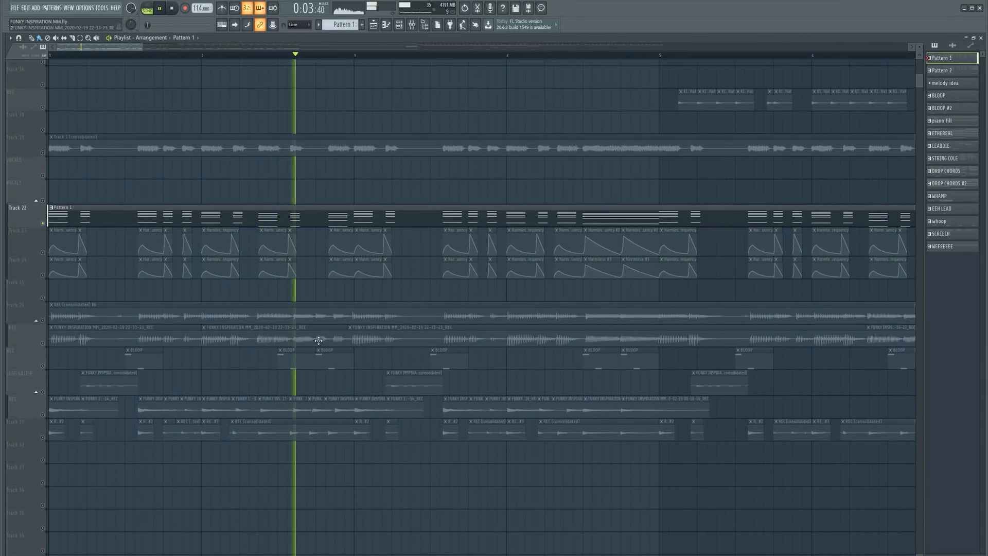
key("space")
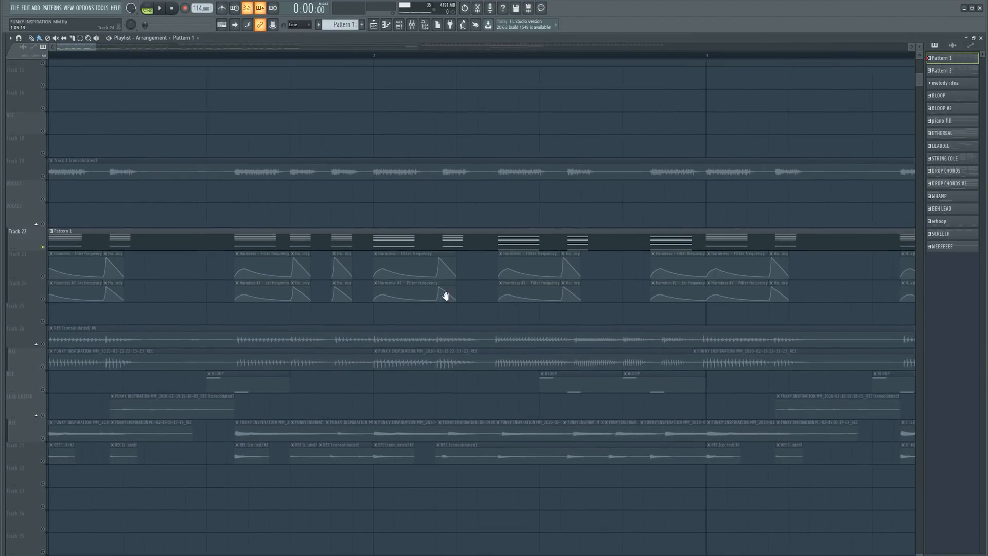
left_click(44, 279)
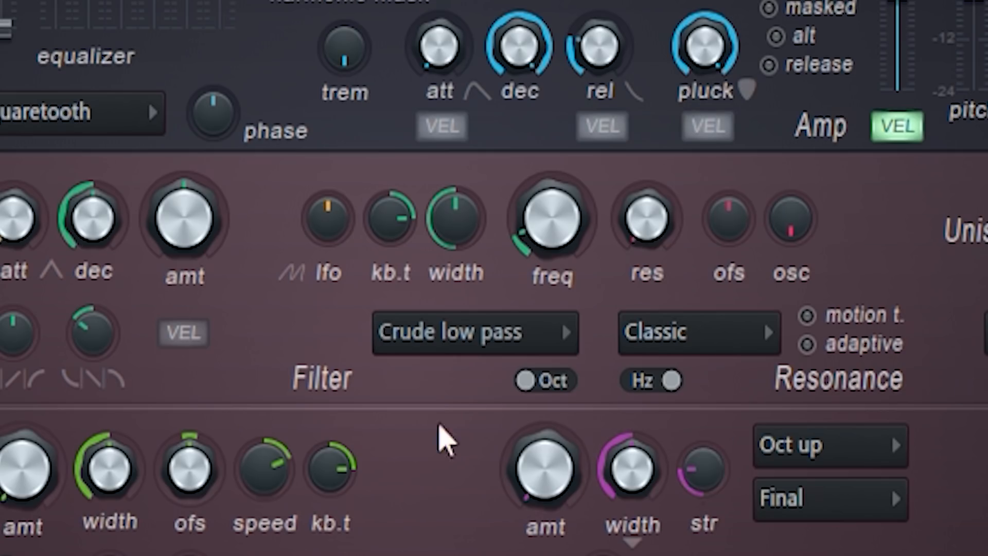
Audition the DROP CHORDS pattern on Track 10 and the LEADDIE pattern on Track 18 in isolation
key("space")
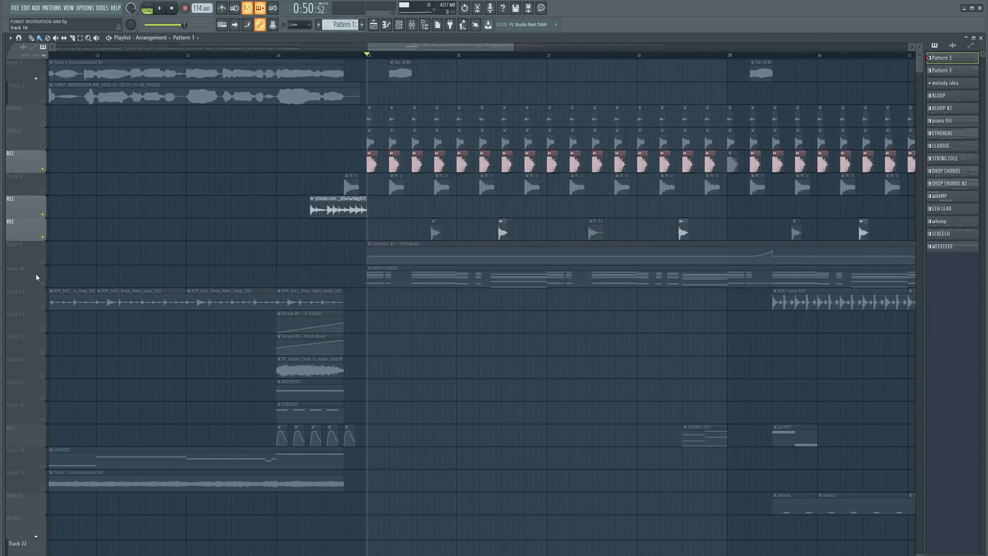
right_click(43, 284)
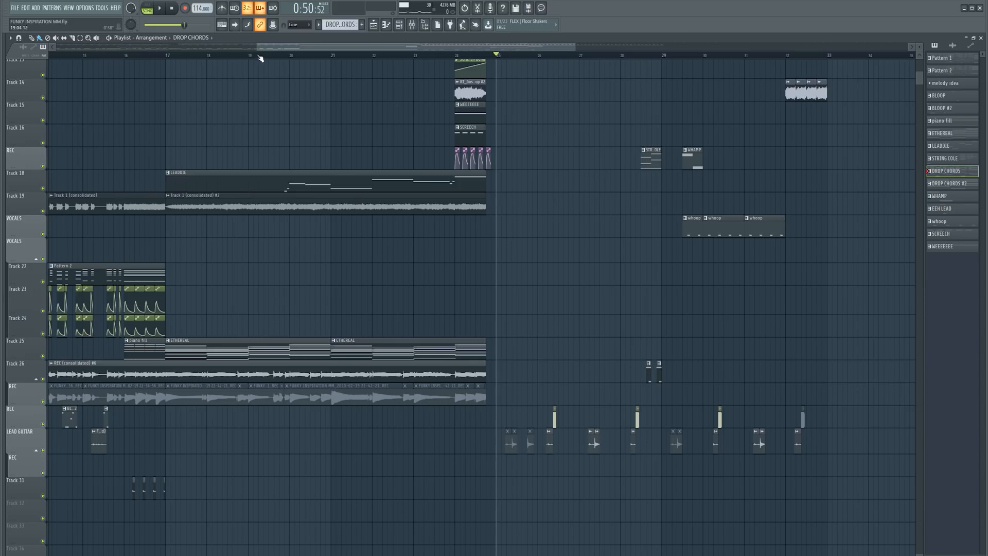
left_click_drag(307, 193, 366, 373)
scroll(367, 355, "up", 4)
left_click(296, 55)
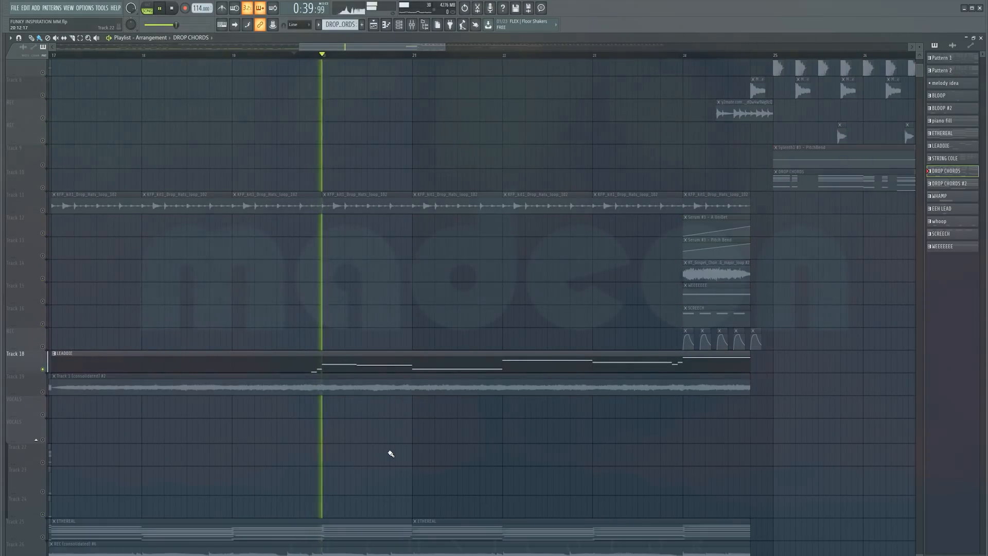
left_click_drag(390, 441, 380, 433)
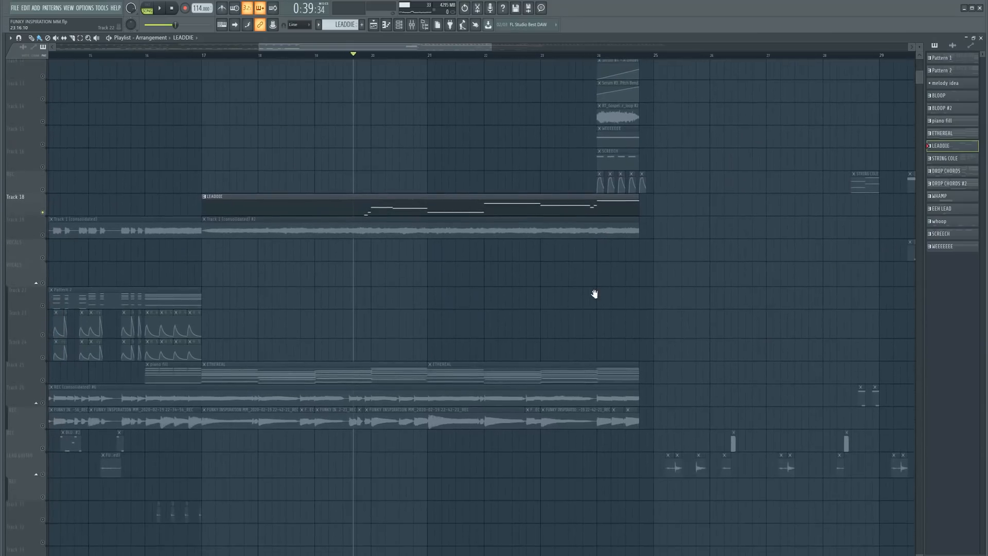
Inspect the EpicPad NUC synth used by the ETHEREAL pattern and listen to the consolidated audio on Track 19 in isolation
left_click_drag(595, 294, 690, 364)
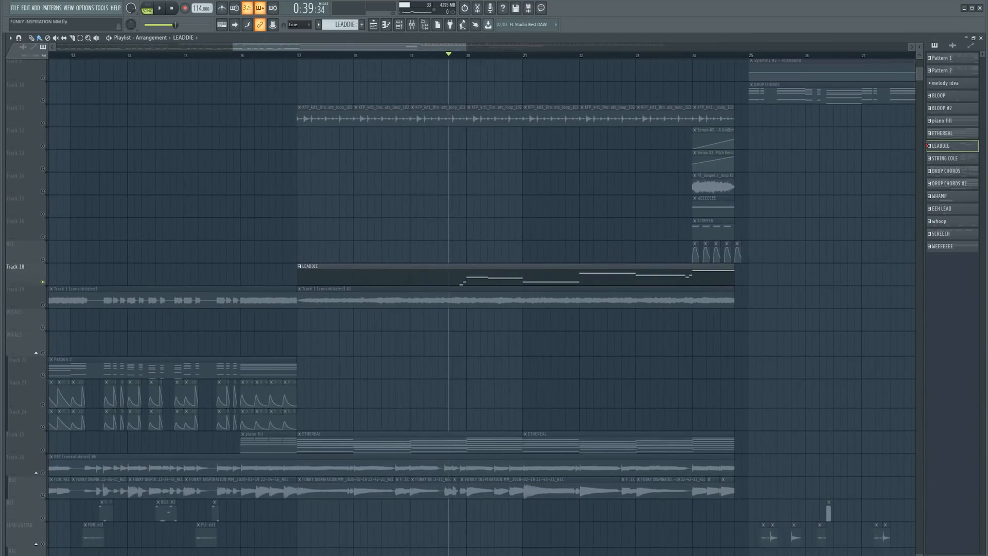
right_click(43, 305)
left_click_drag(413, 356, 393, 276)
left_click(683, 257)
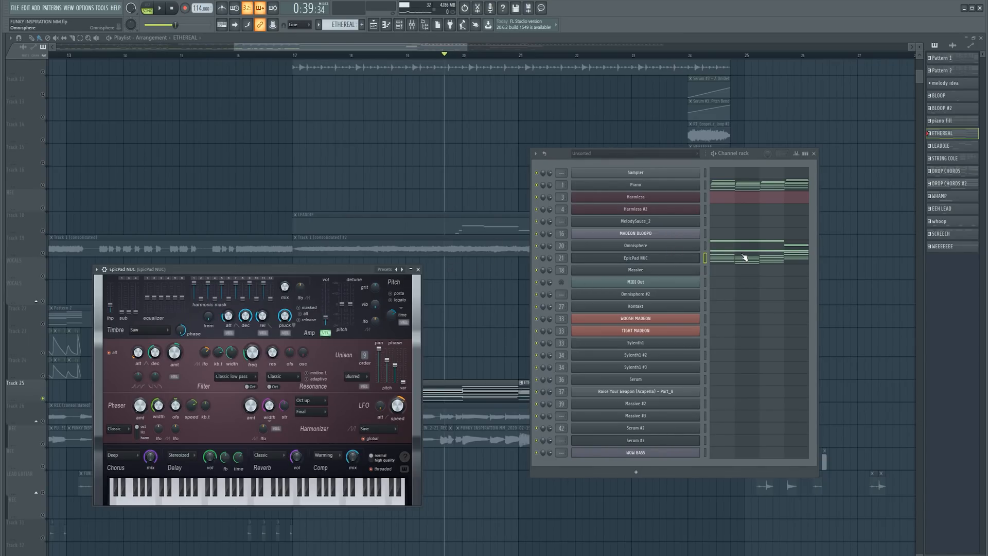
left_click(704, 260)
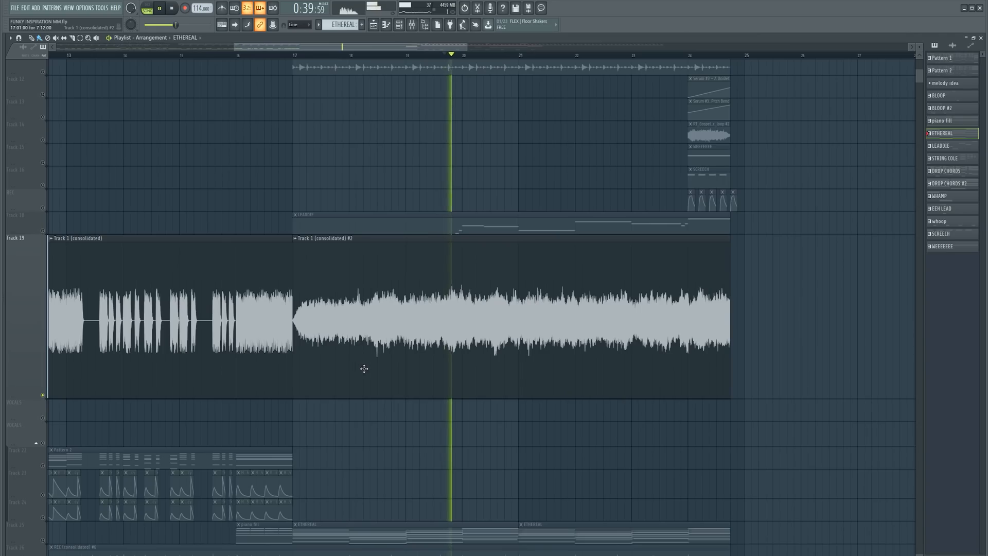
scroll(474, 415, "up", 3)
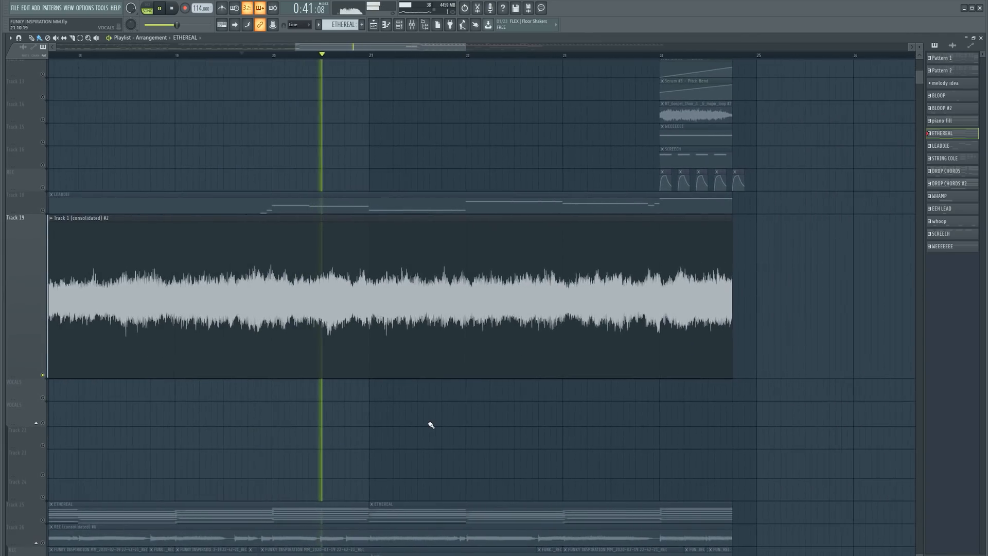
scroll(448, 407, "down", 2)
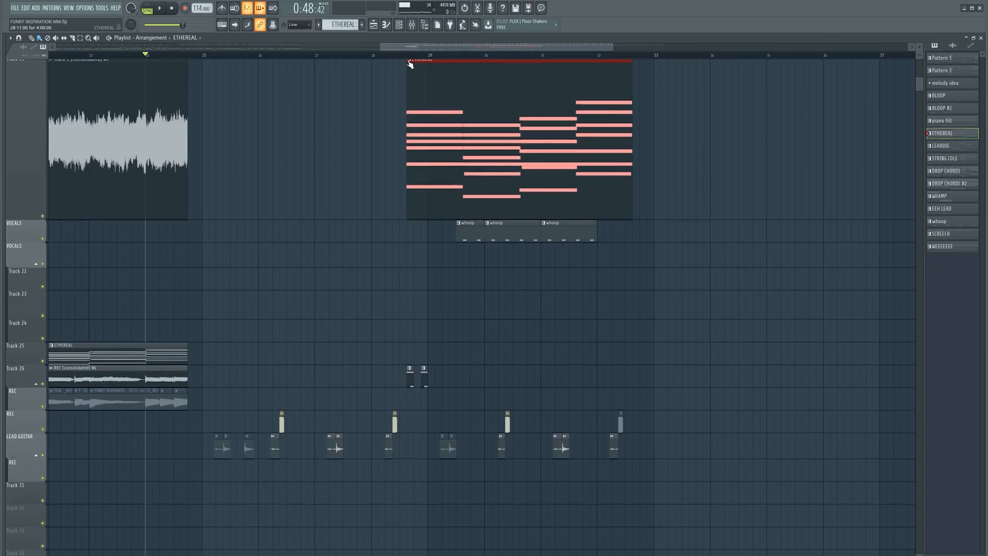
Delete the stray ETHEREAL clip near bar 29 on Track 19 and set the playback position just before the EEH LEAD clips
right_click(428, 75)
left_click(401, 56)
scroll(419, 386, "up", 4)
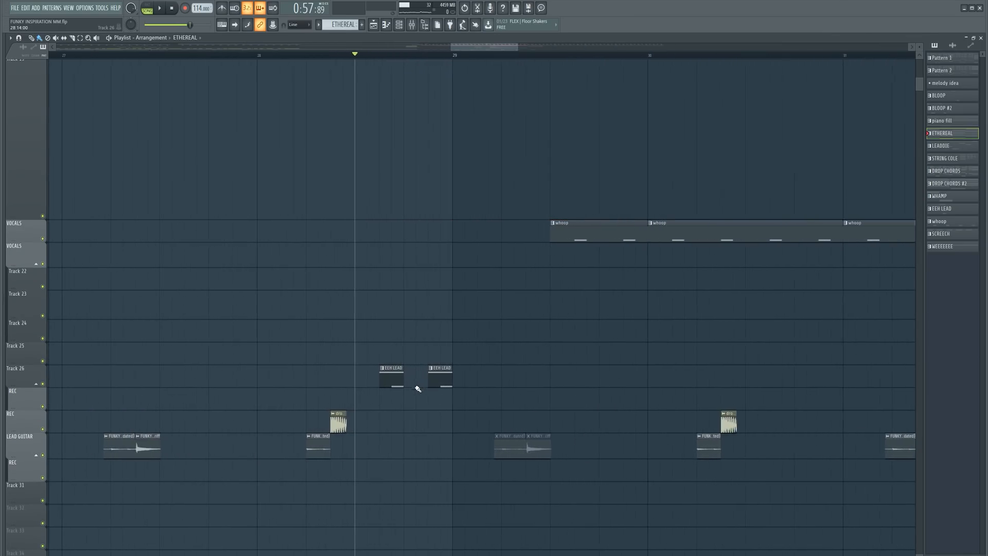
Preview the EEH LEAD, drop_bass Part_2 and whoop clips individually from the playlist
scroll(419, 387, "up", 3)
left_click(345, 368)
left_click(354, 383)
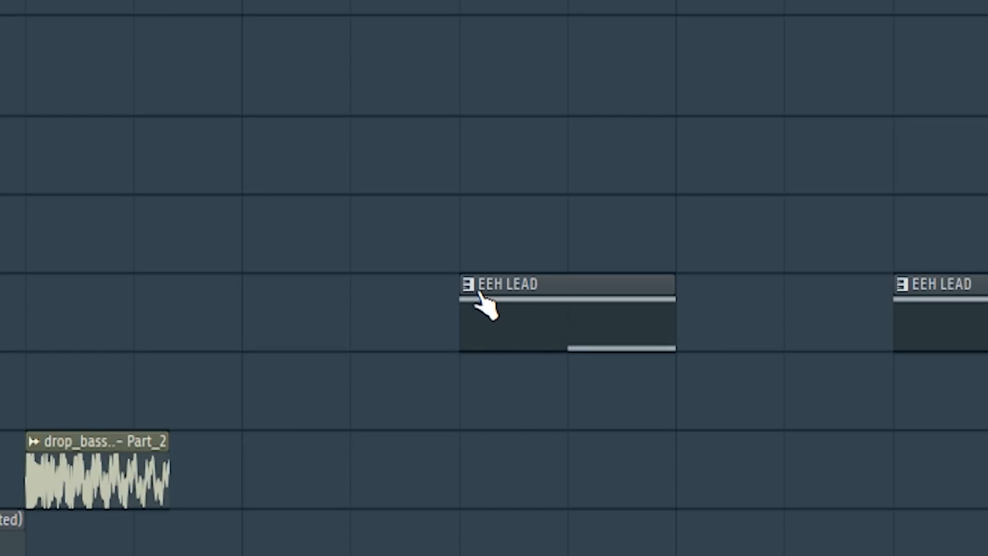
left_click(33, 441)
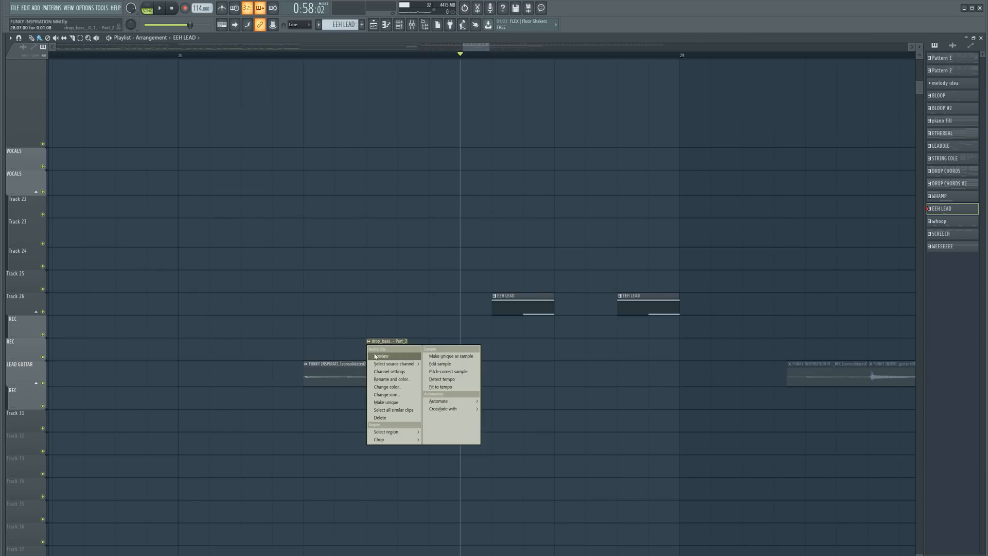
left_click(373, 353)
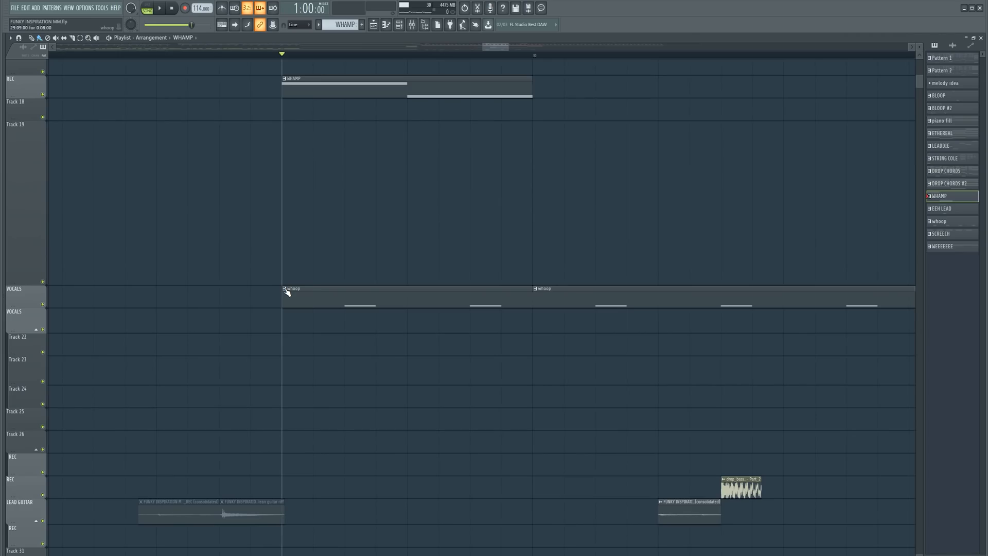
left_click(285, 289)
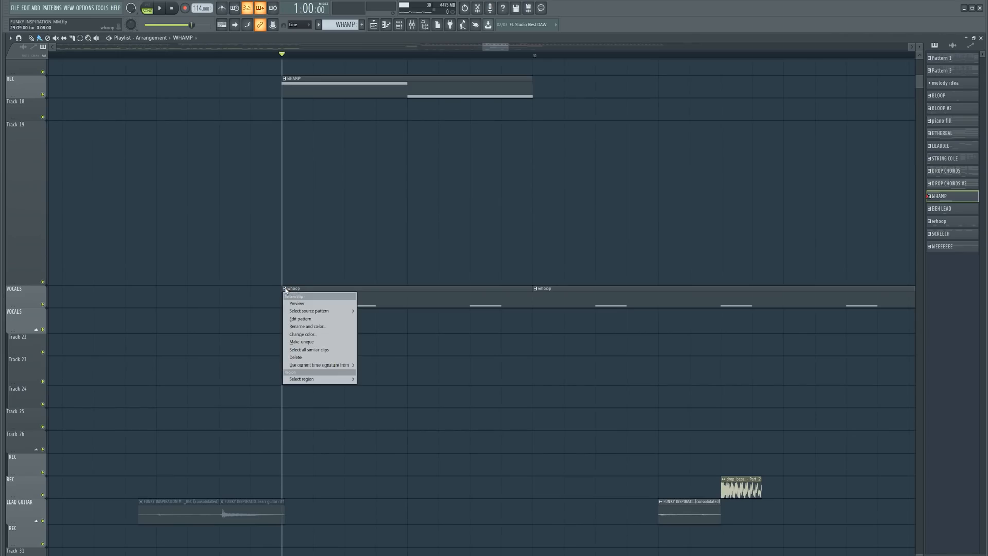
left_click(309, 306)
Read through the first verse of the Be Fine lyrics on the web page down to the chorus
scroll(473, 369, "down", 4)
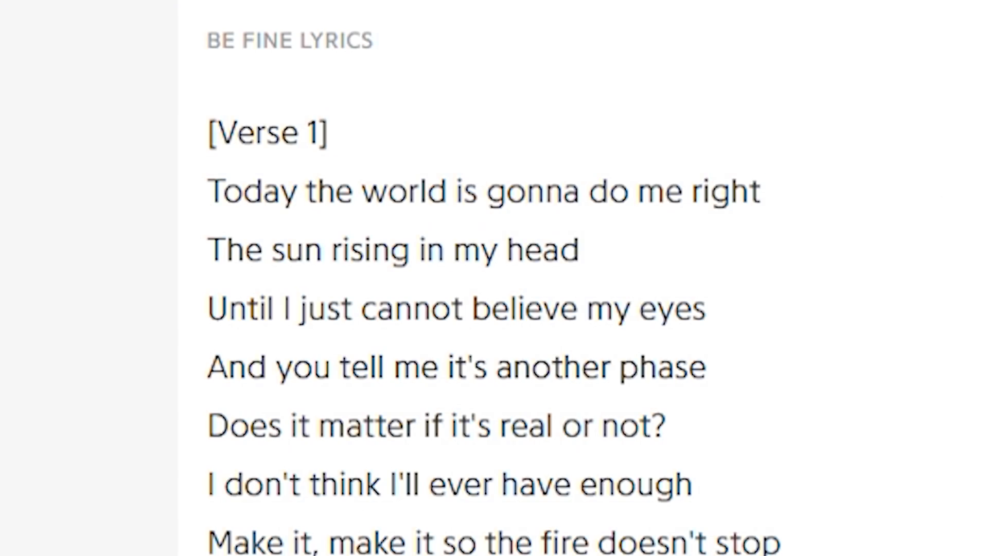
scroll(430, 150, "down", 3)
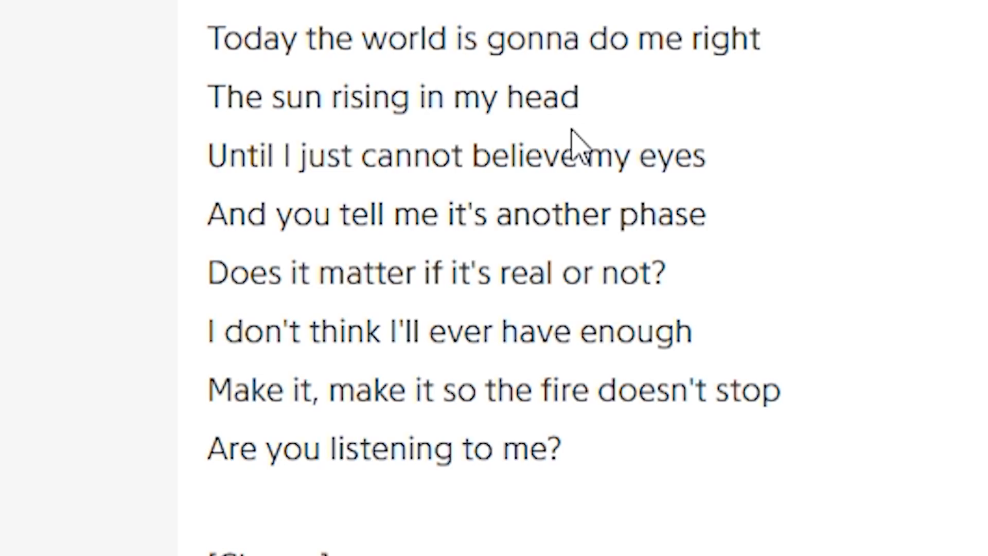
scroll(418, 242, "down", 1)
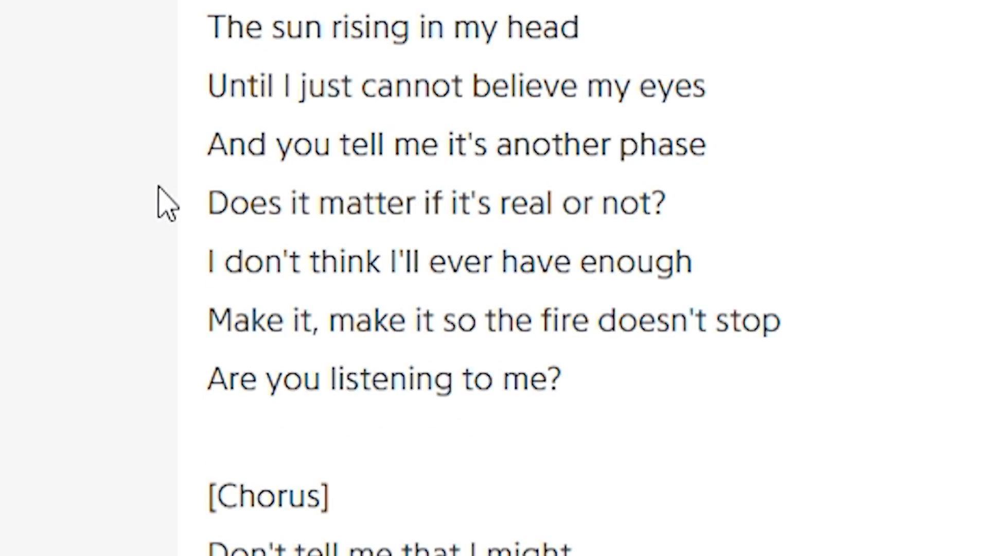
scroll(309, 129, "down", 2)
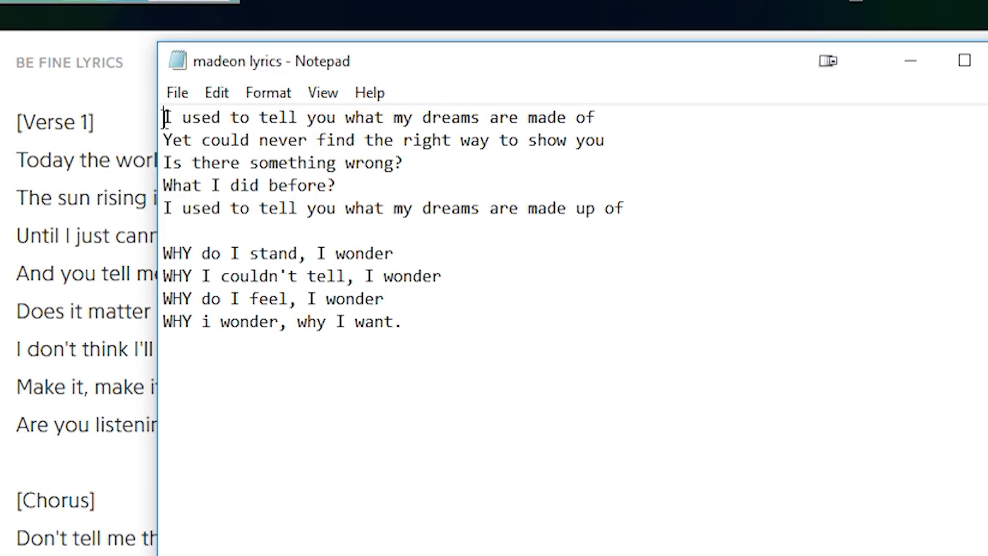
Highlight the individual verse lines in the madeon lyrics note in Notepad to read through them
left_click_drag(333, 202, 462, 203)
left_click_drag(507, 118, 596, 140)
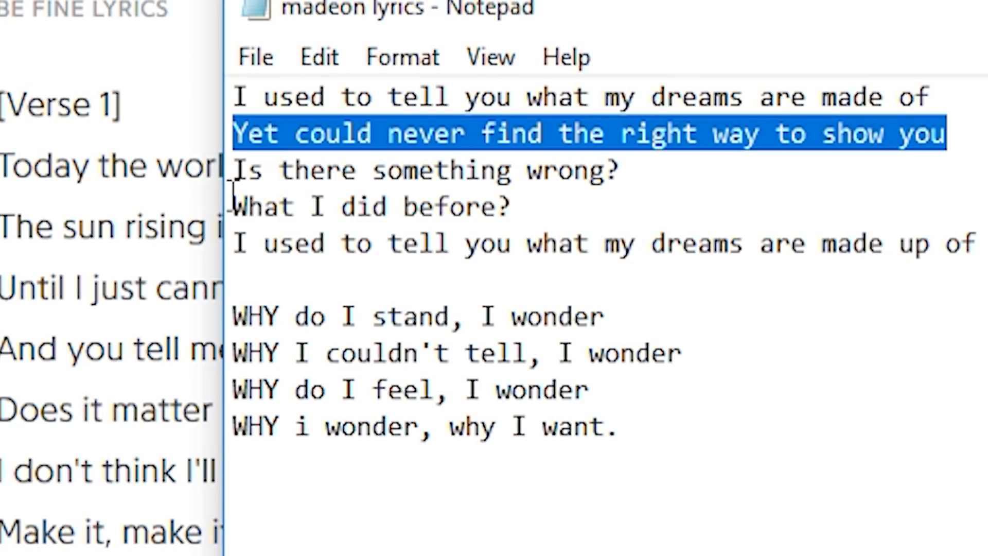
left_click_drag(163, 185, 431, 178)
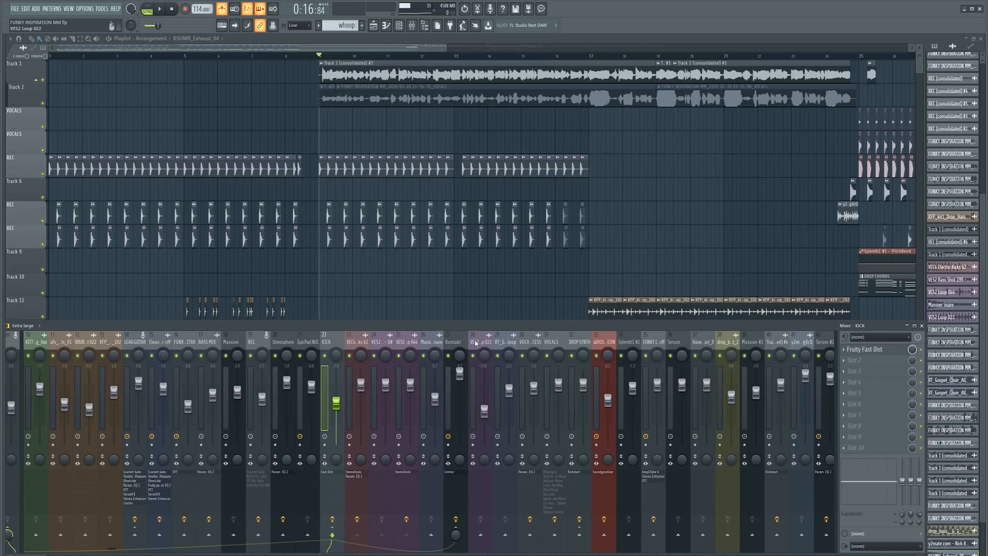
Set the VOCALS mixer track's input to Mic/Line/Inst In 2 and close the ASIO driver window
left_click(551, 343)
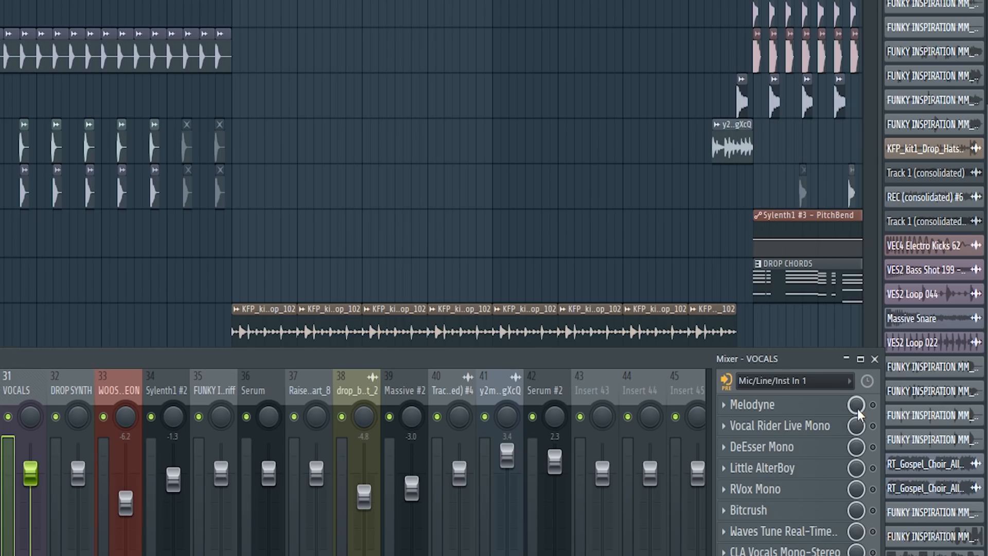
left_click(829, 386)
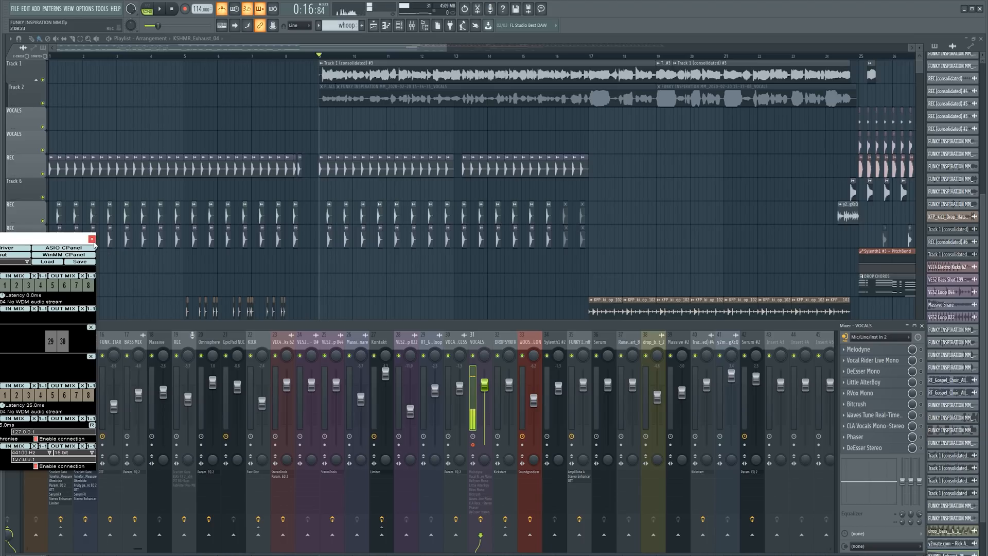
left_click(92, 237)
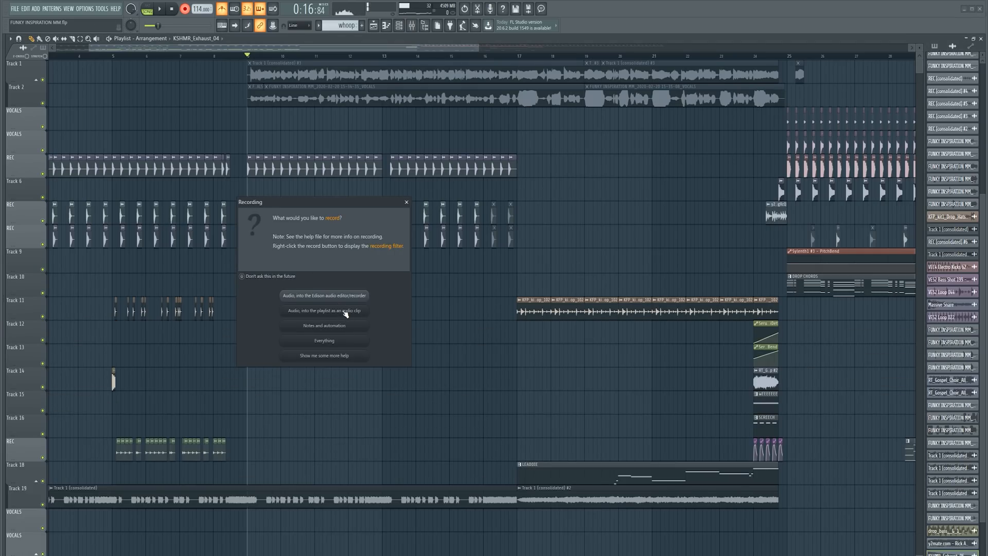
Record audio into the playlist as an audio clip, with the madeon lyrics note moved over the playlist for reading
left_click(345, 311)
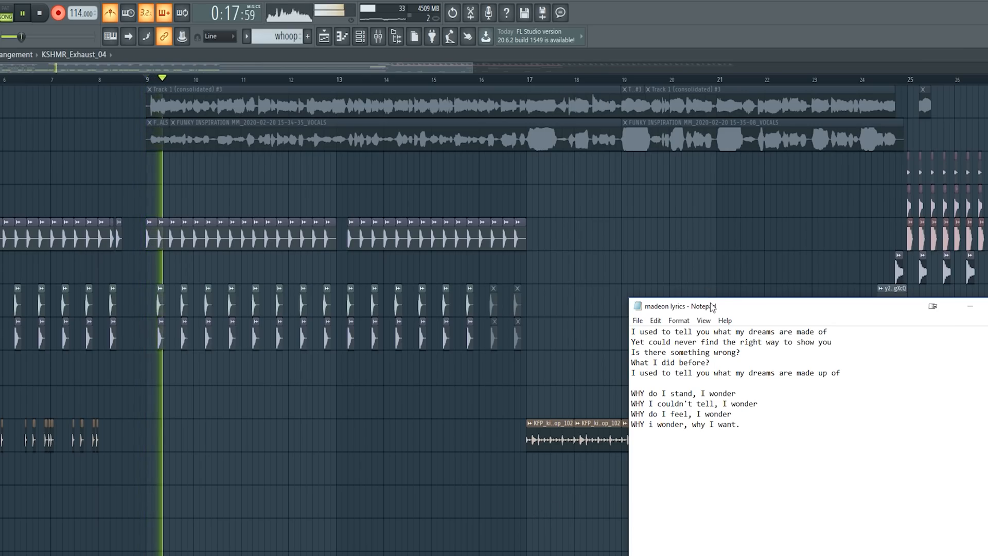
left_click_drag(650, 211, 247, 224)
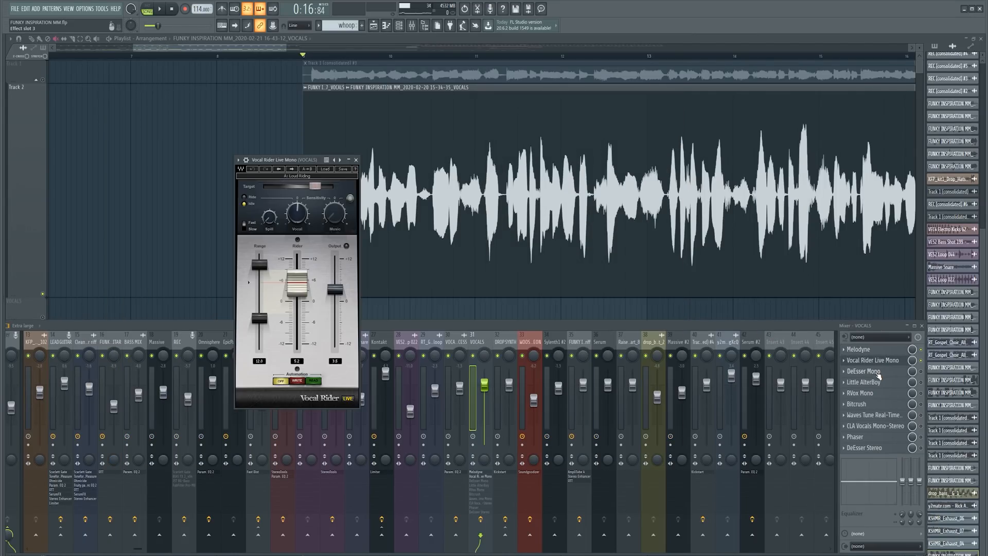
Open DeEsser Mono and Little AlterBoy on the VOCALS mixer track, enable Little AlterBoy and reposition its window
left_click(874, 372)
left_click(873, 383)
left_click(921, 382)
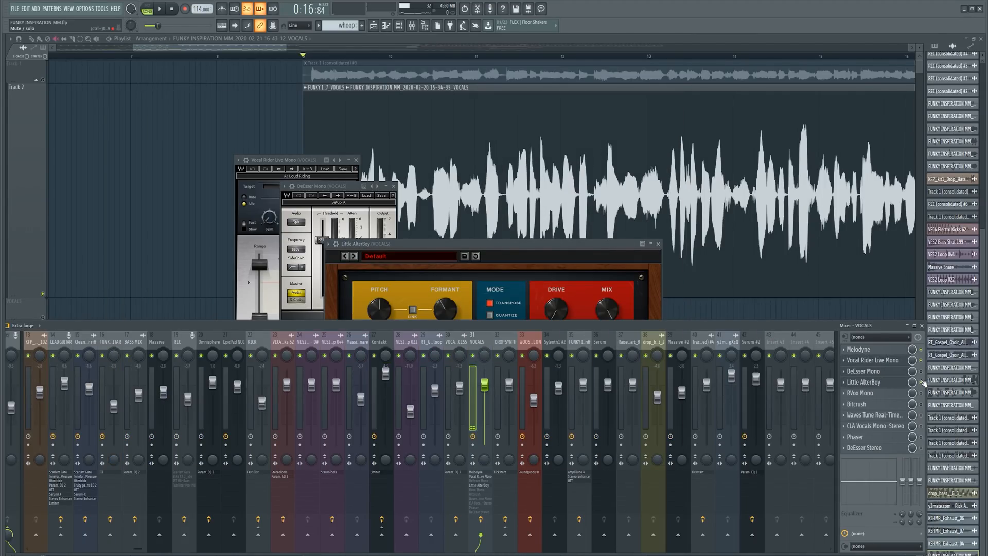
left_click_drag(514, 244, 502, 288)
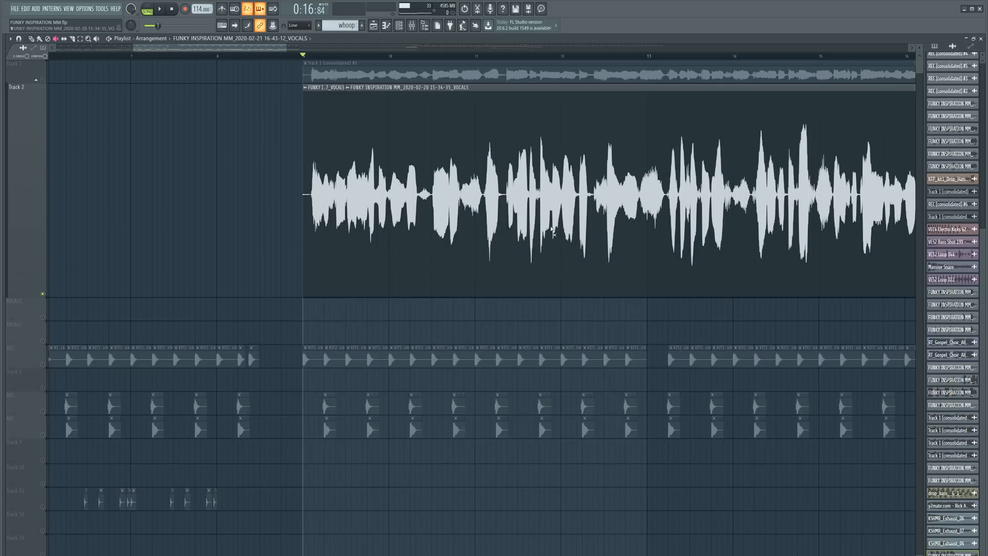
Check the VOCALS effects chain in the mixer and listen to the isolated vocal recording on Track 2
key("F9")
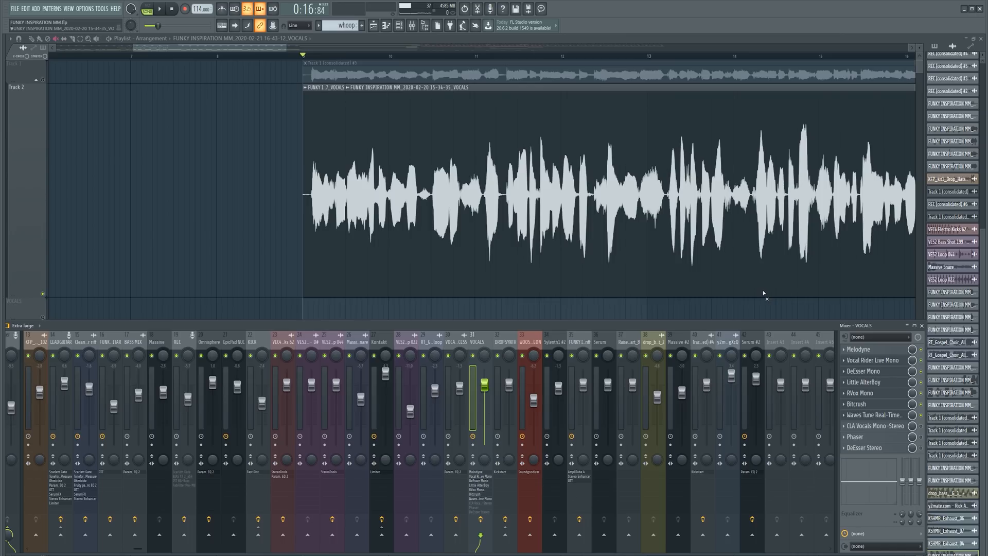
key("F9")
scroll(412, 236, "up", 3)
key("space")
left_click_drag(507, 281, 474, 282)
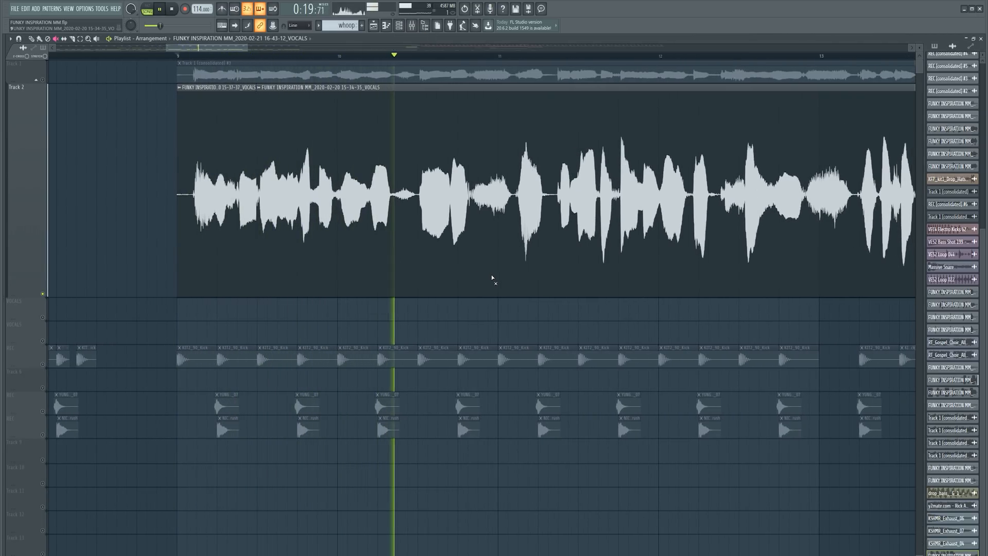
Add Soundgoodizer to the first effect slot of the KIT7_Long_Hat mixer track and move its window over the mixer
key("F9")
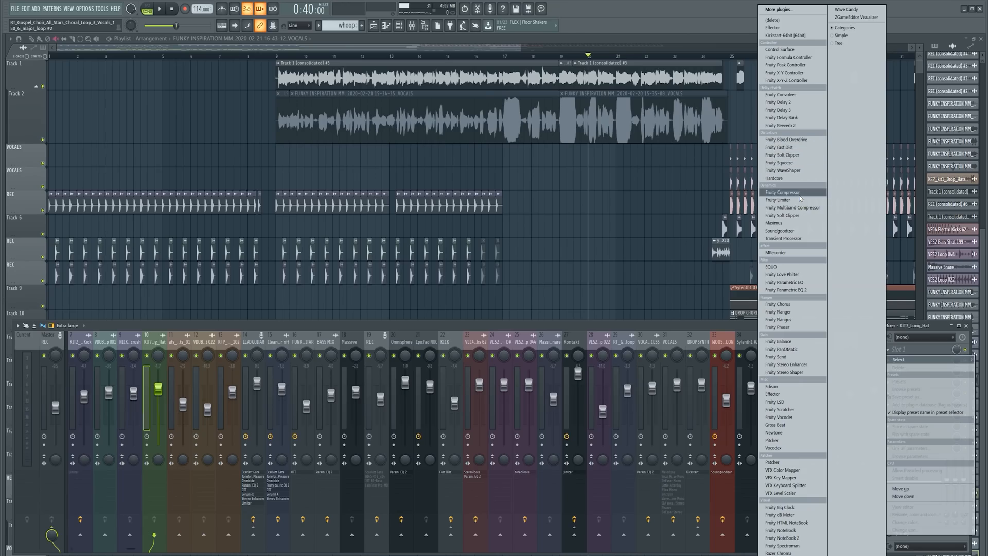
left_click(779, 231)
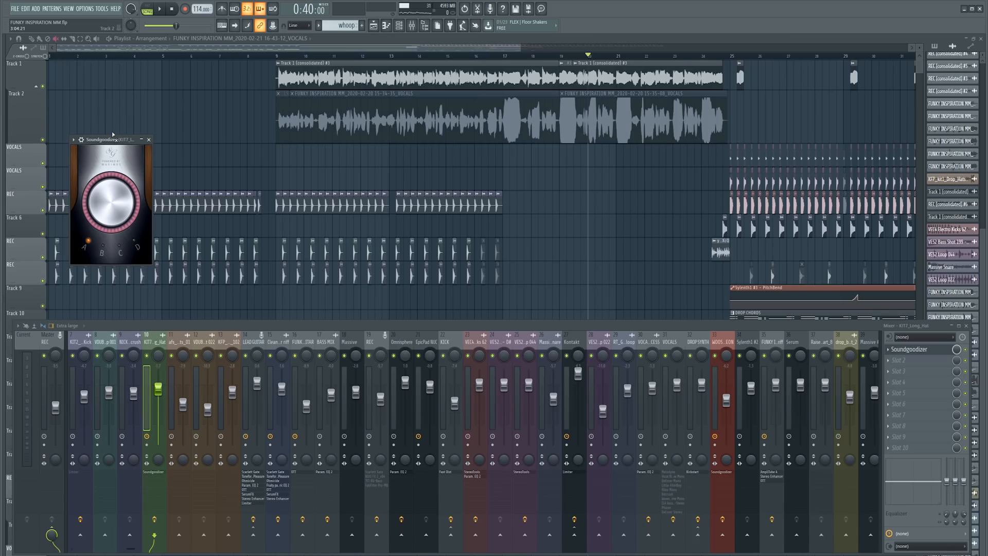
left_click_drag(114, 139, 338, 289)
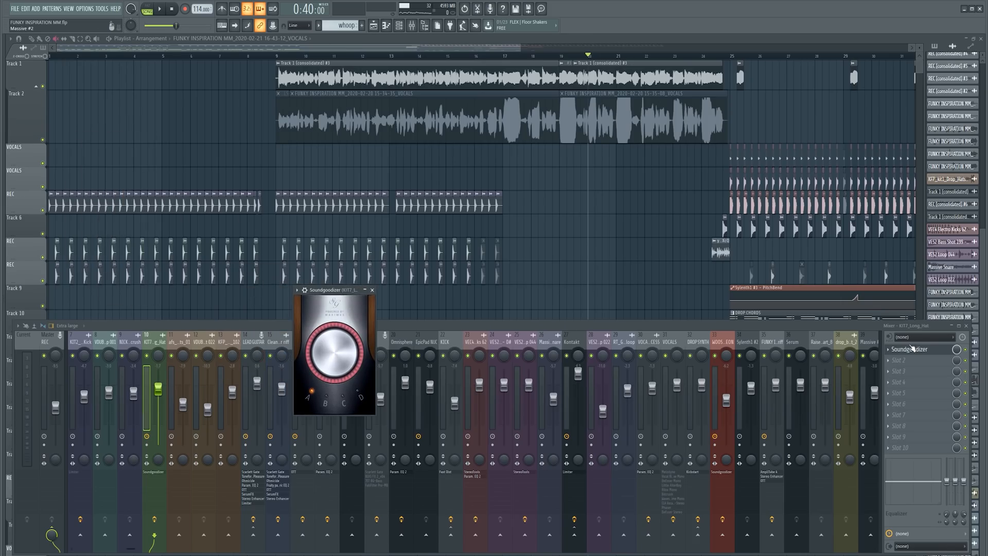
Open the list of replacement plugins for the Soundgoodizer slot on the KIT7_Long_Hat mixer track
left_click(890, 356)
mouse_move(910, 364)
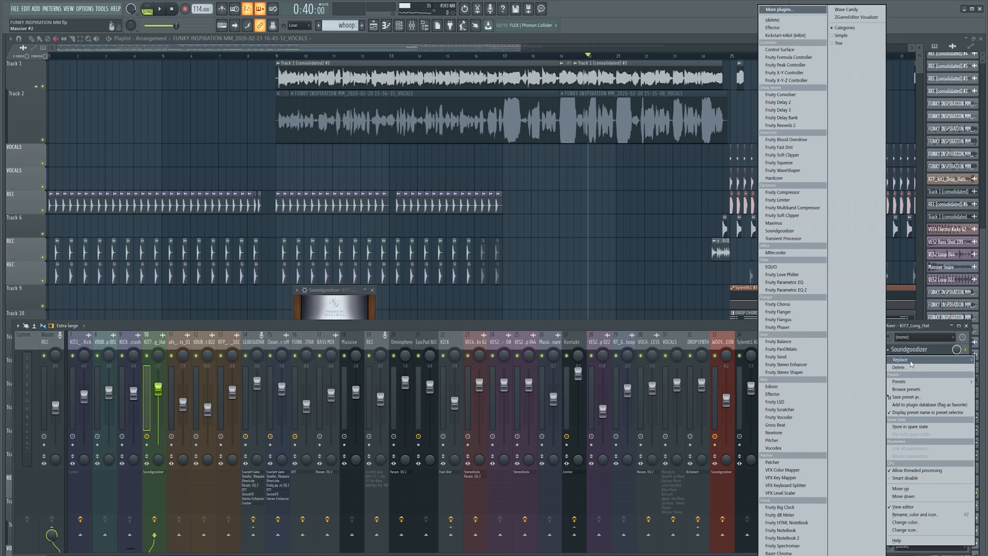